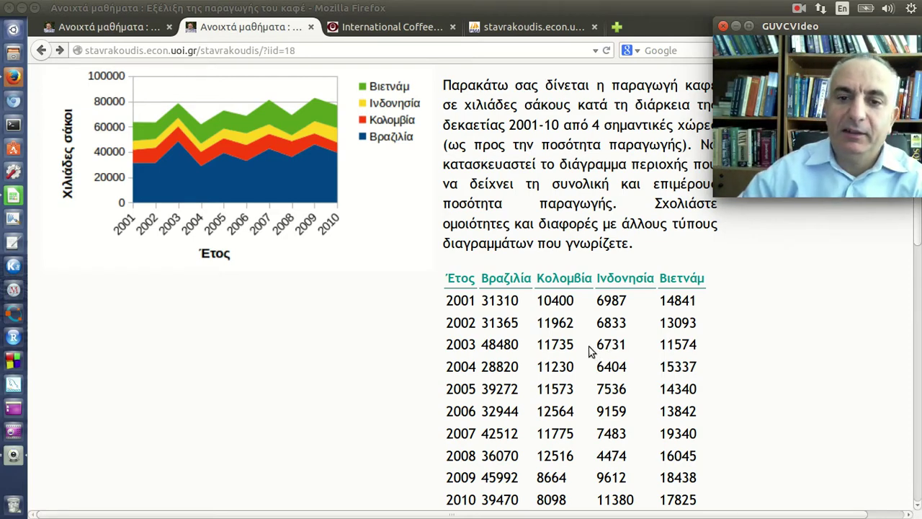
Step: Look over the coffee page in Firefox, then bring up coffee.ods in LibreOffice Calc
scroll(592, 352, down, 1)
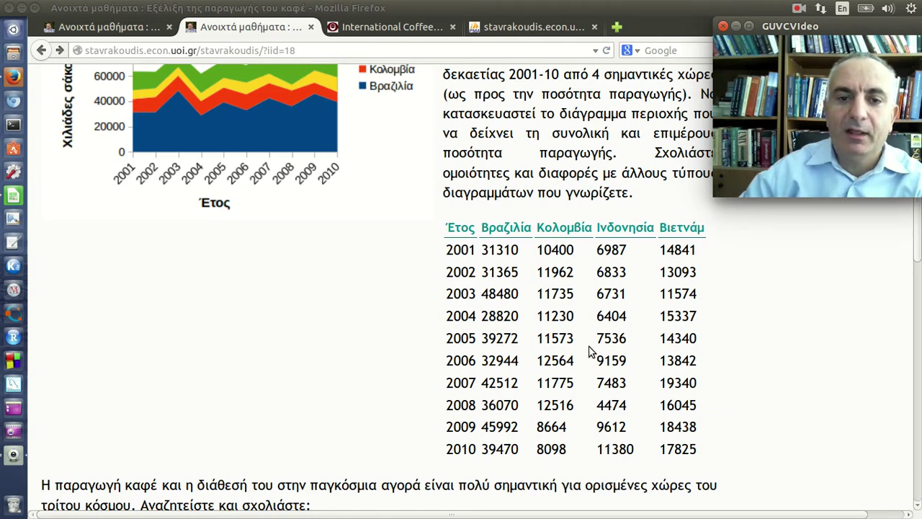
scroll(628, 346, up, 1)
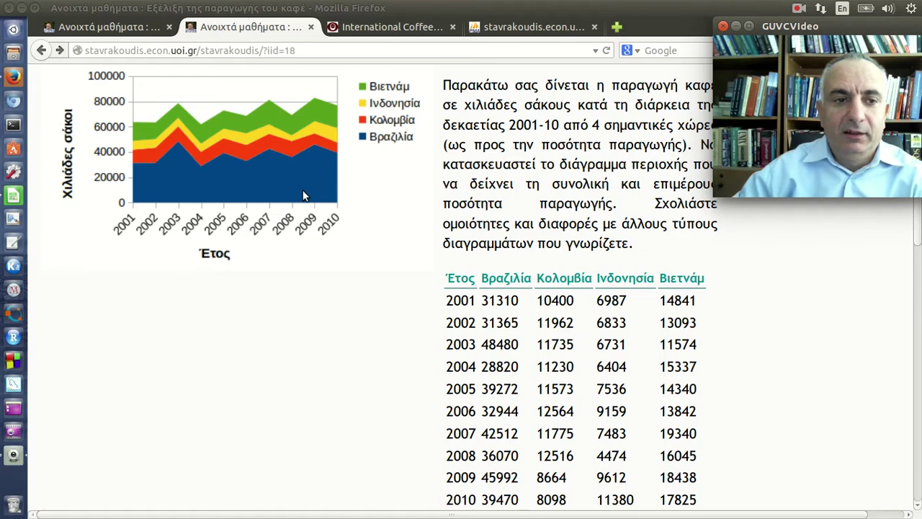
click(13, 201)
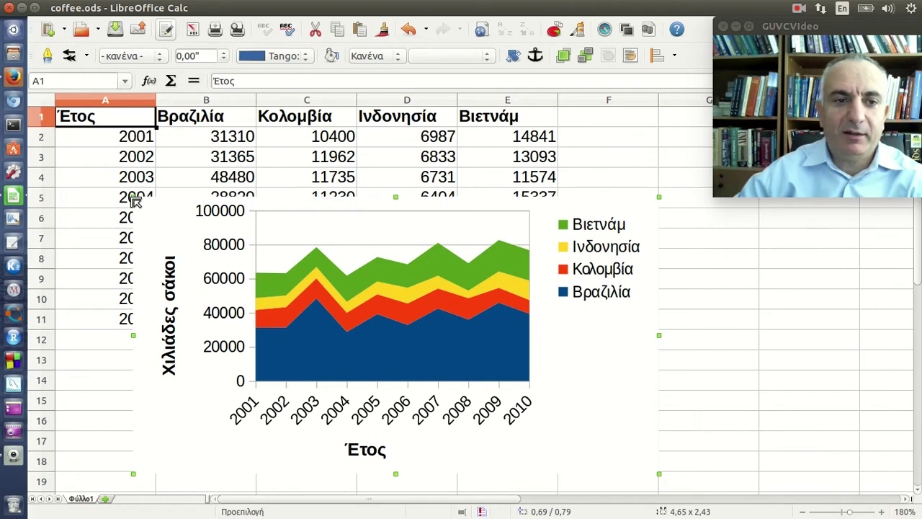
Step: Enlarge the coffee area chart toward the top-left, then widen it further to the right
drag(133, 197, 103, 128)
drag(101, 118, 101, 117)
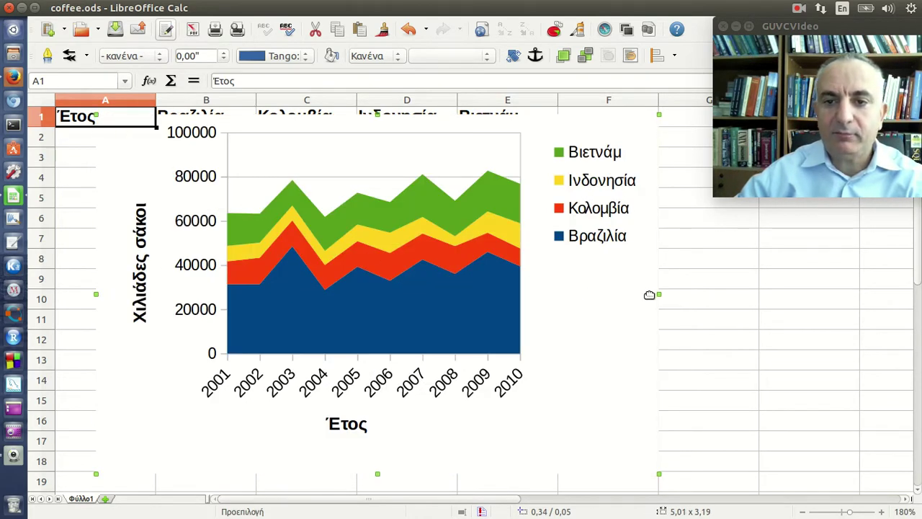
drag(659, 294, 742, 289)
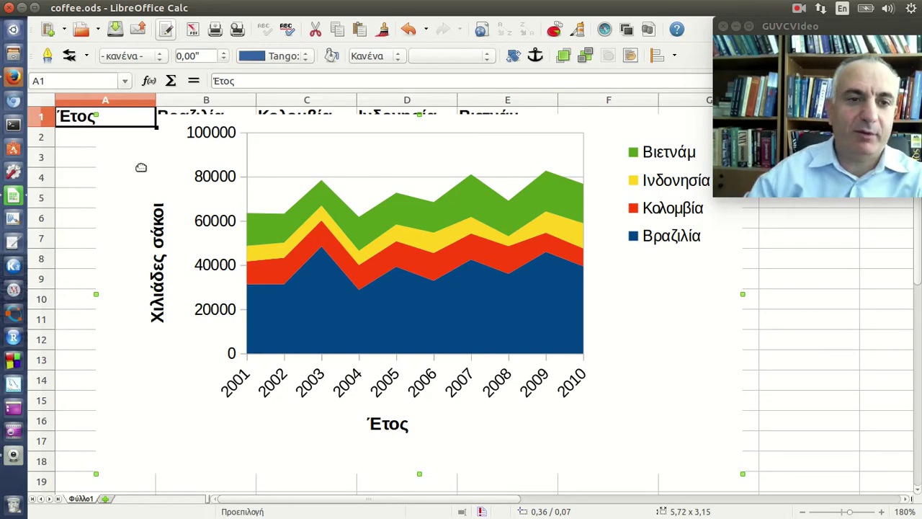
Step: Delete the existing area chart and return to the coffee web page in Firefox
key(Delete)
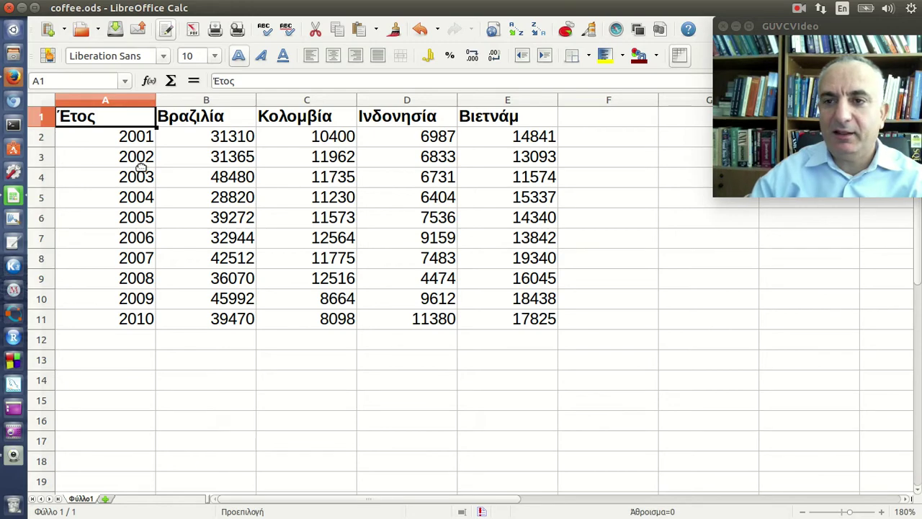
click(13, 77)
Step: Close the extra tab, then open TOTPRODUCTION.pdf, review the production figures and close it
scroll(324, 189, down, 9)
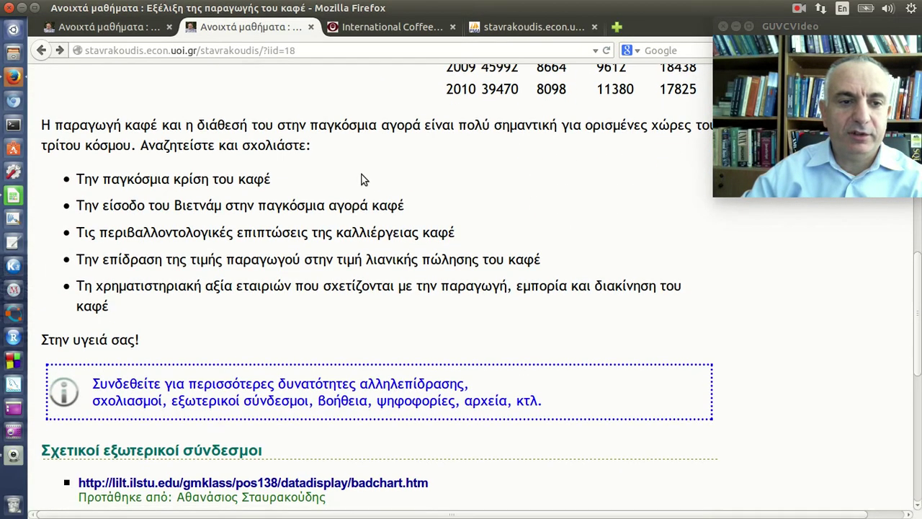
scroll(370, 180, down, 6)
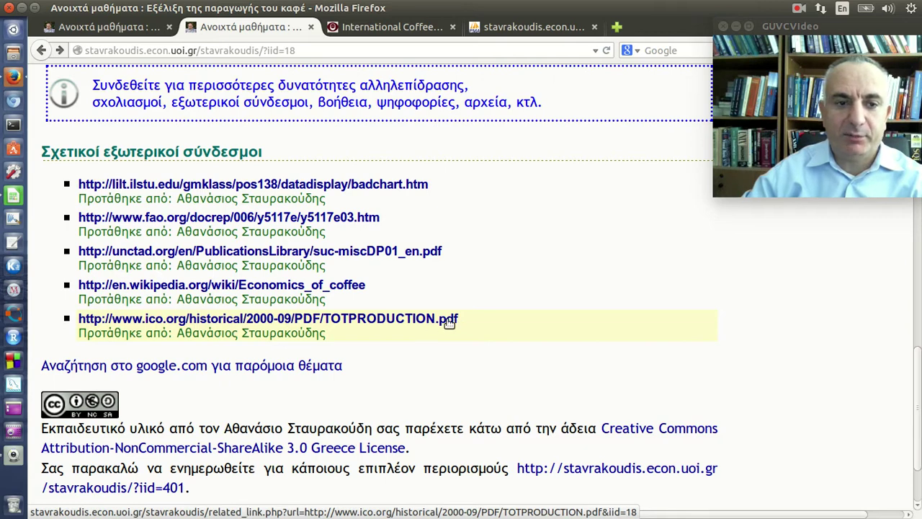
click(594, 27)
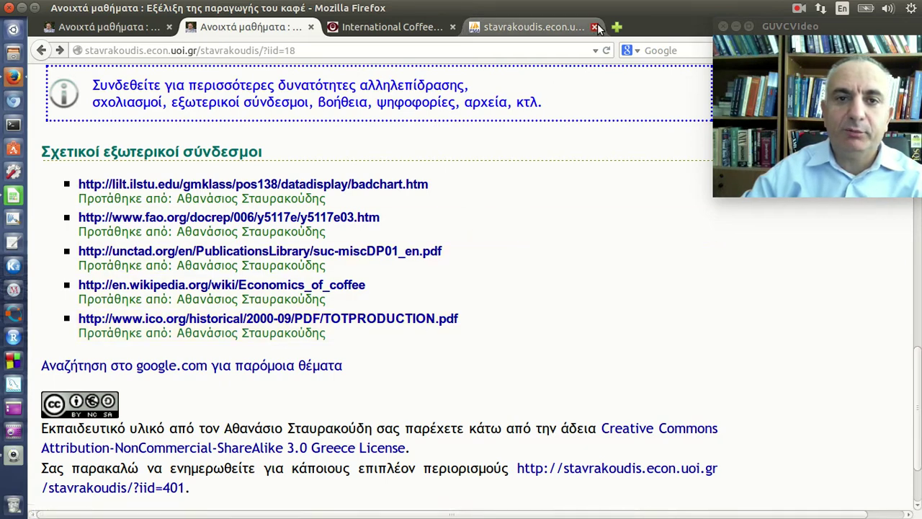
click(433, 318)
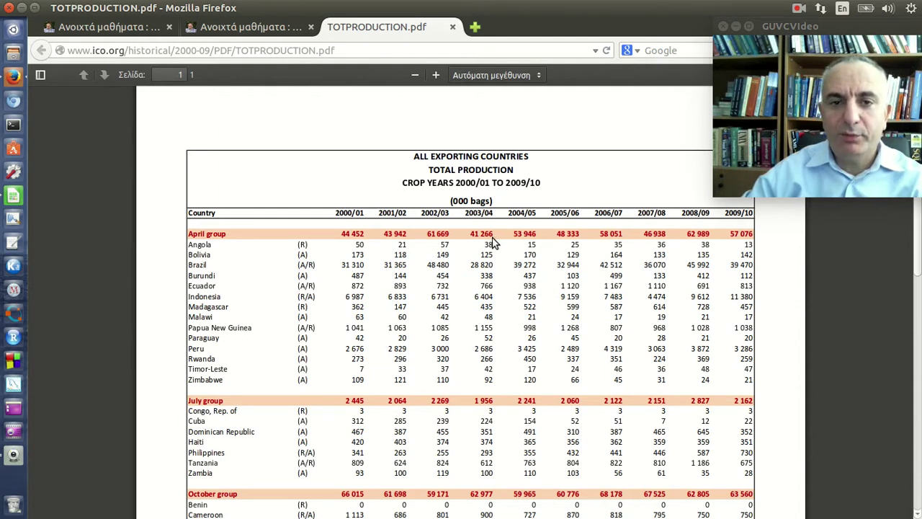
click(452, 28)
Step: Back in coffee.ods, start a new chart from the data with the Περιοχή (Area) type
click(13, 195)
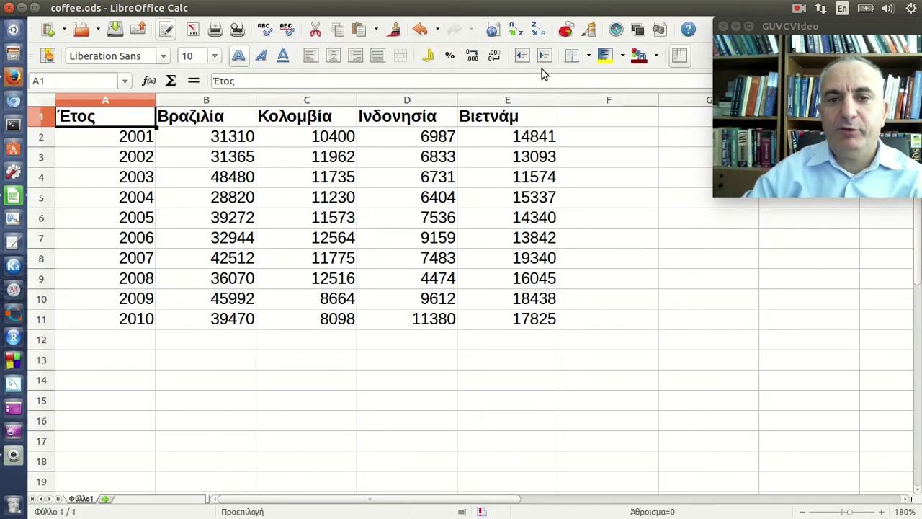
click(566, 30)
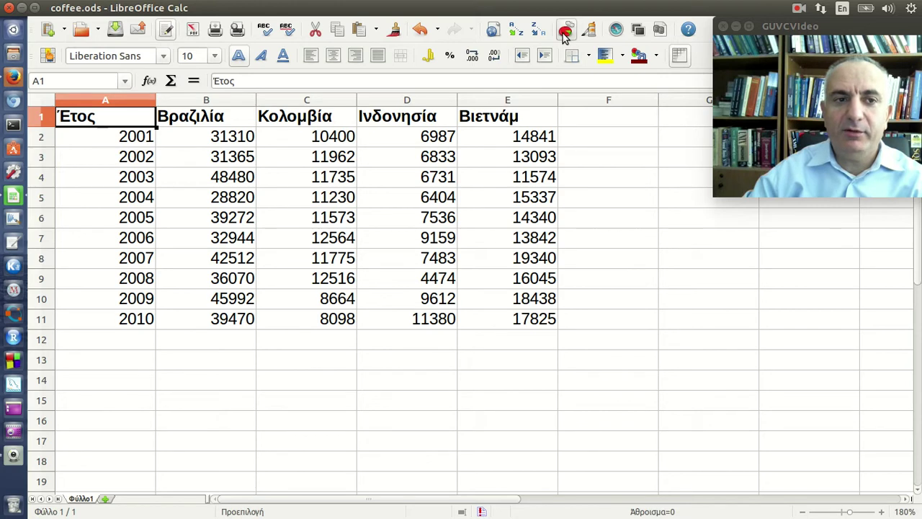
drag(516, 262, 419, 133)
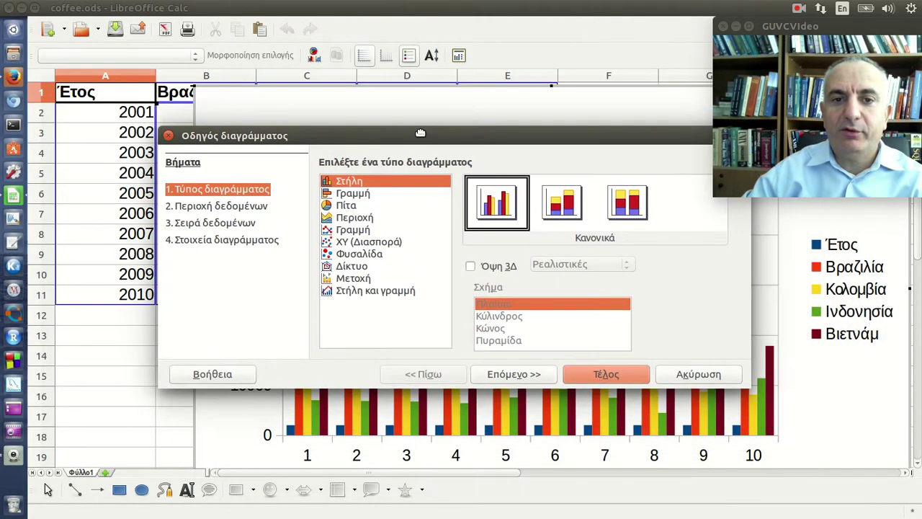
click(377, 222)
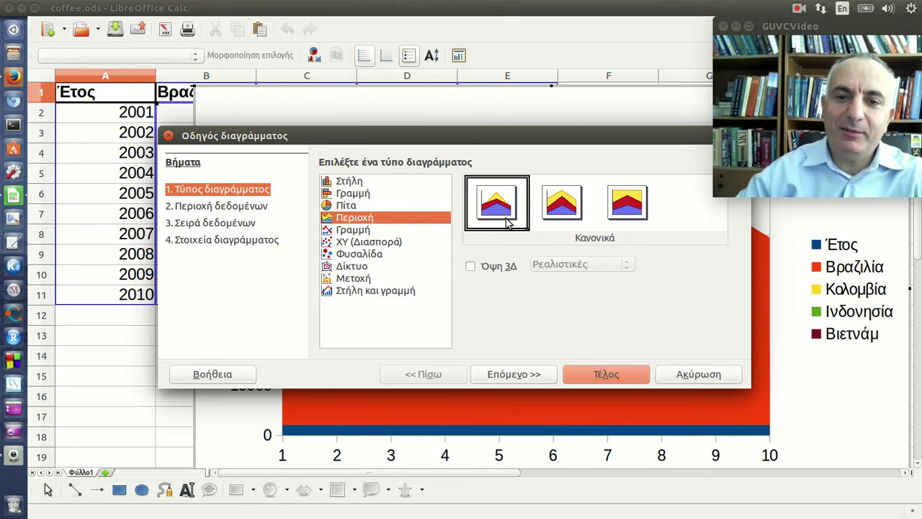
Step: Choose the Σωρευμένο (stacked) area subtype over percent-stacked and continue to the data range
click(561, 219)
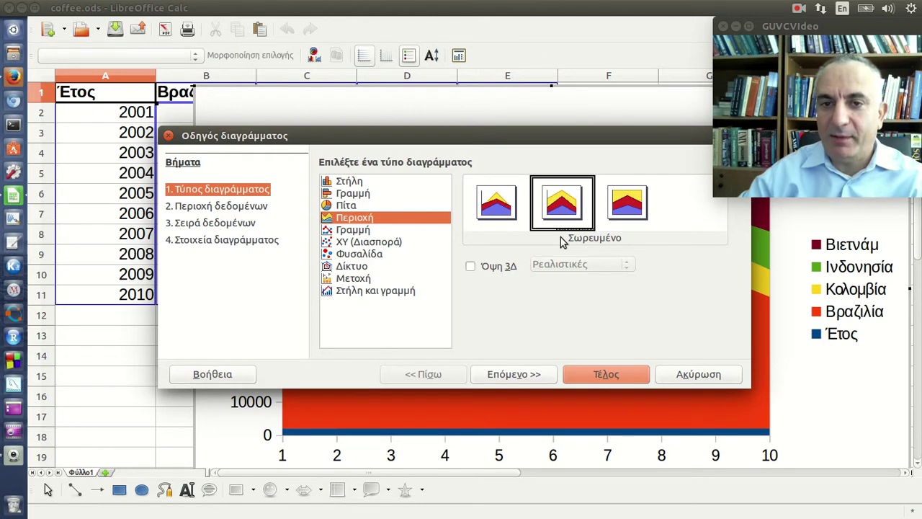
click(621, 215)
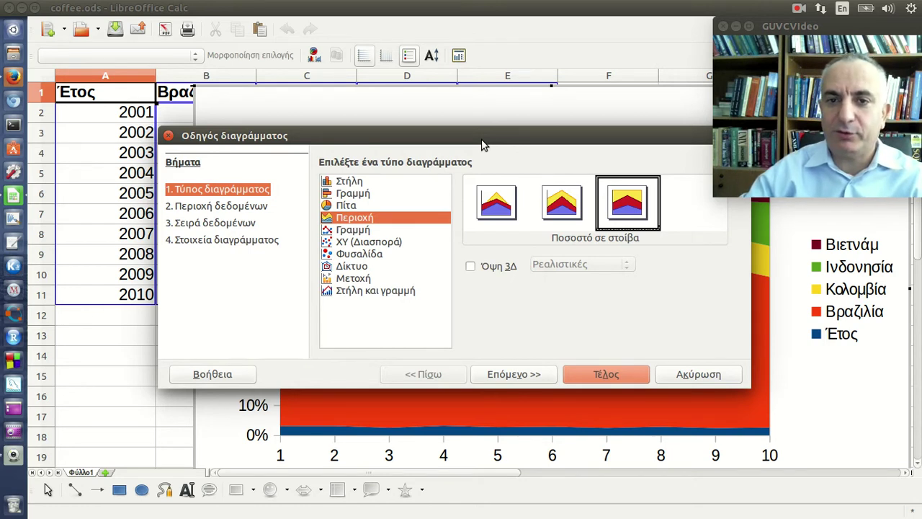
click(554, 220)
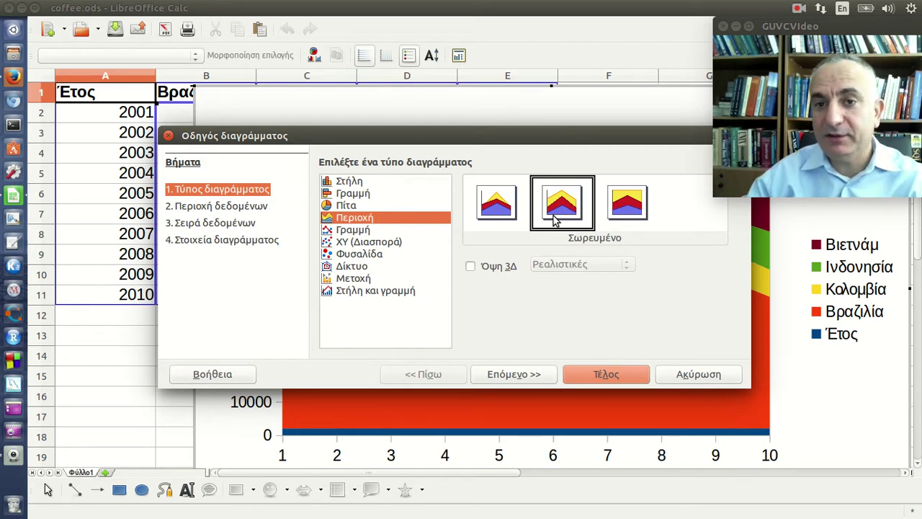
click(542, 378)
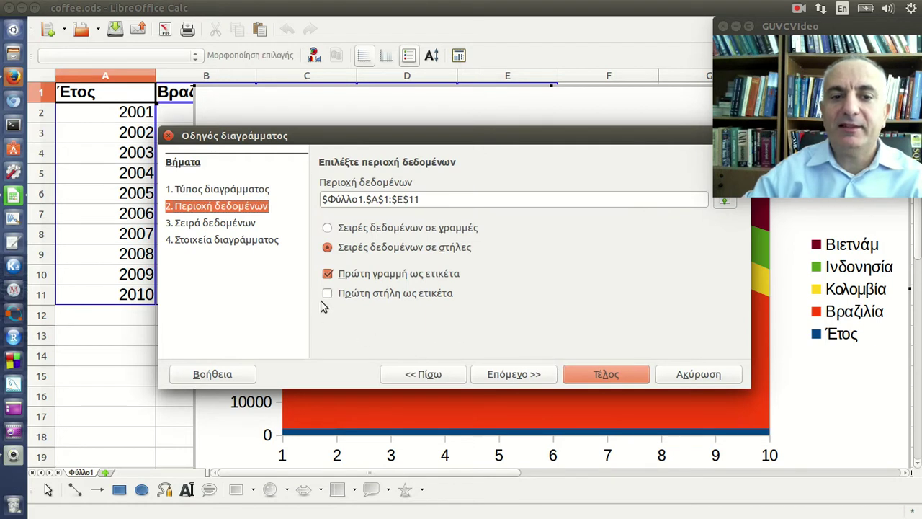
Step: Use the first column as labels so 2001–2010 label the X axis, then continue
click(394, 294)
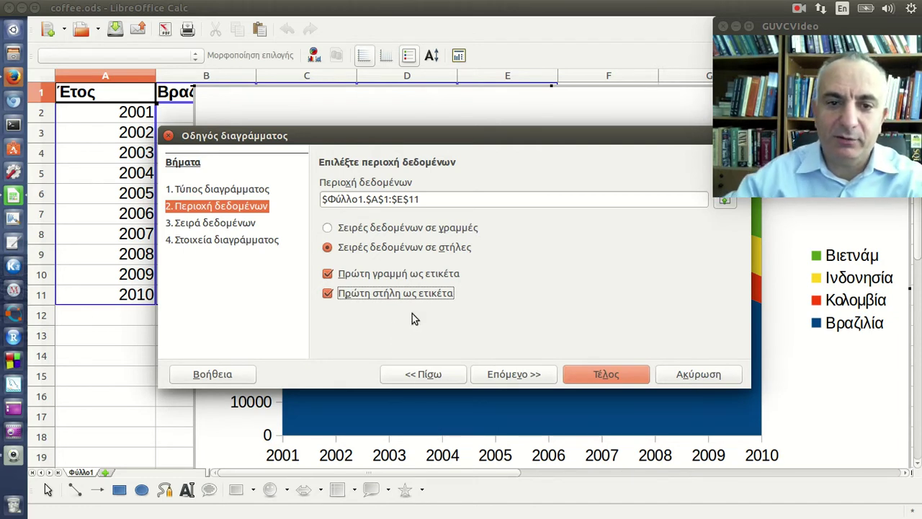
mouse_move(356, 137)
mouse_down()
mouse_move(793, 175)
mouse_move(919, 198)
mouse_move(275, 118)
mouse_up()
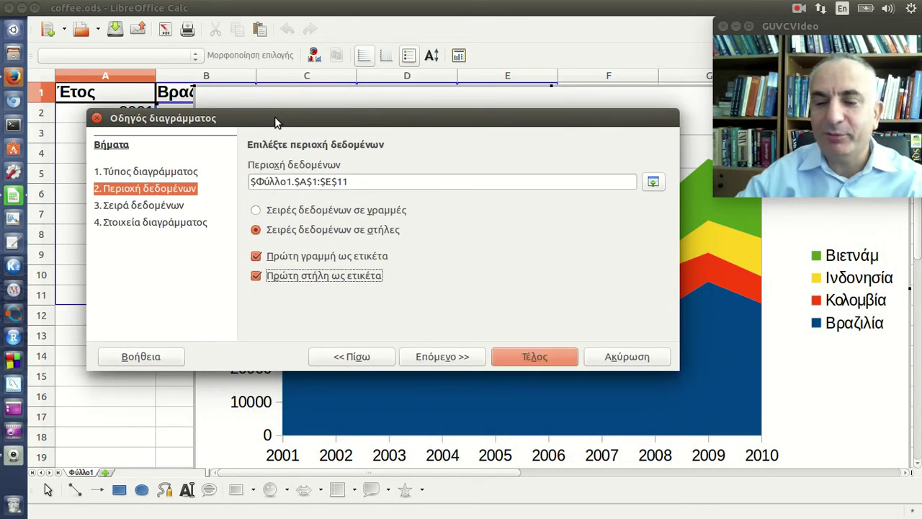
click(459, 360)
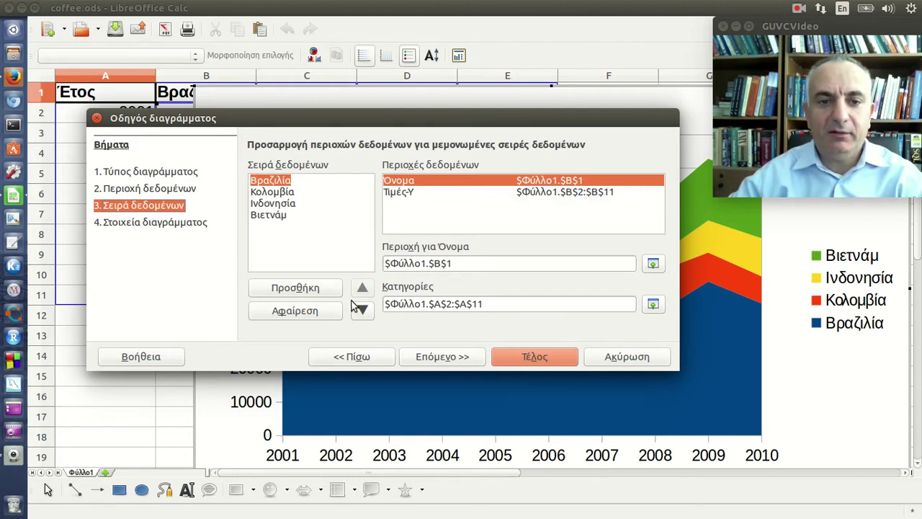
Step: Title the X axis 'Έτος' and the Y axis 'Χιλιάδες σάκους' in the chart elements step
click(447, 359)
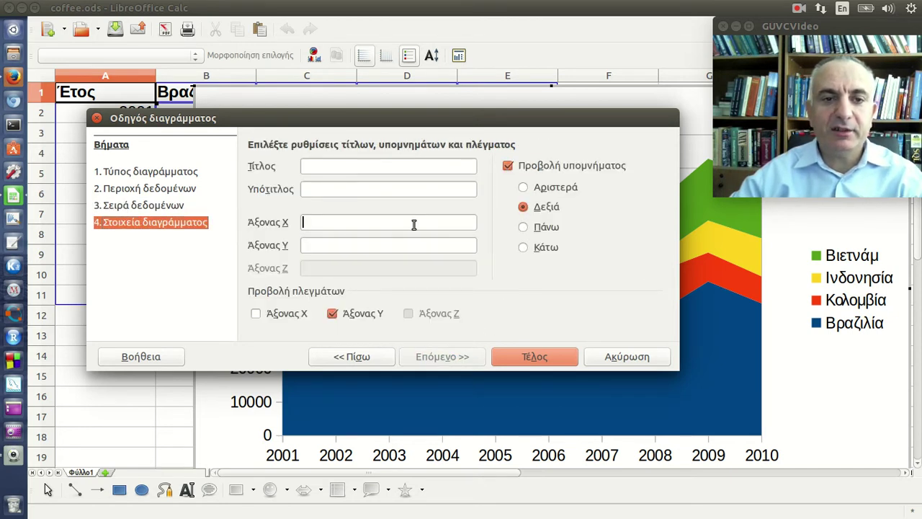
text(;e)
key(BackSpace)
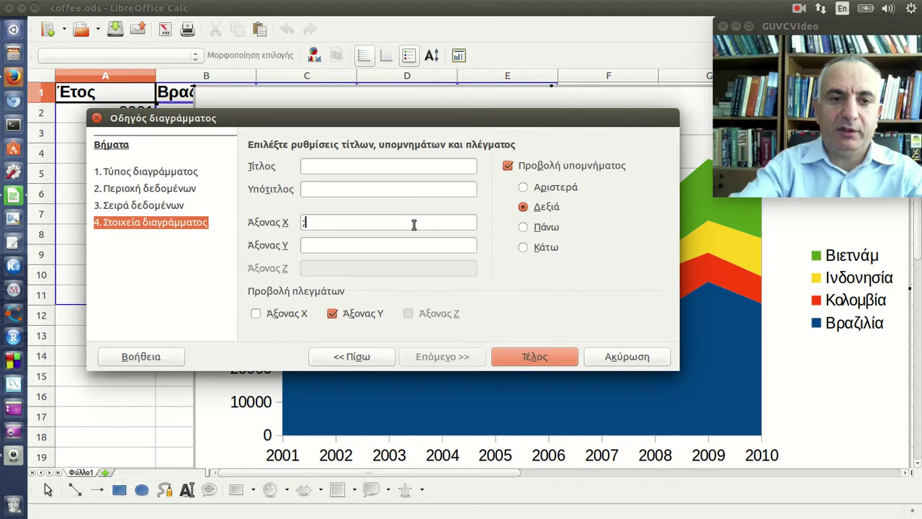
key(BackSpace)
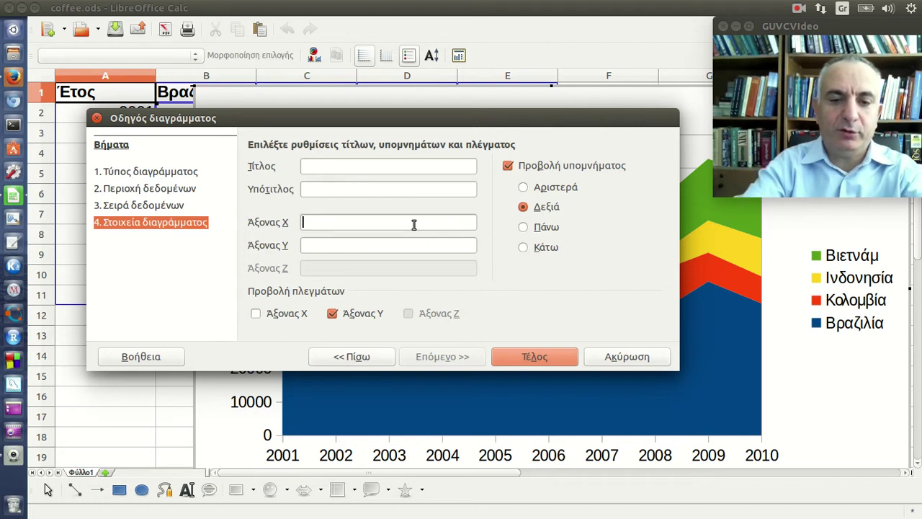
text(ο)
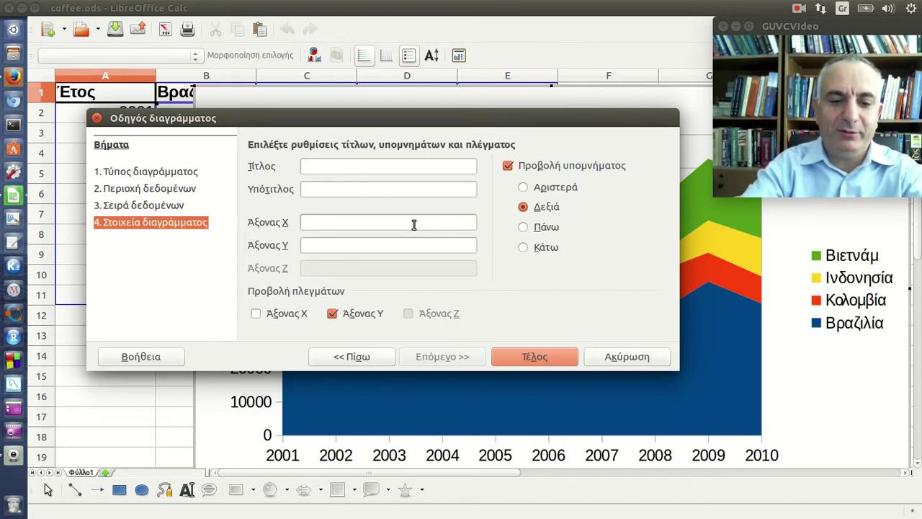
text(το)
key(BackSpace)
key(BackSpace)
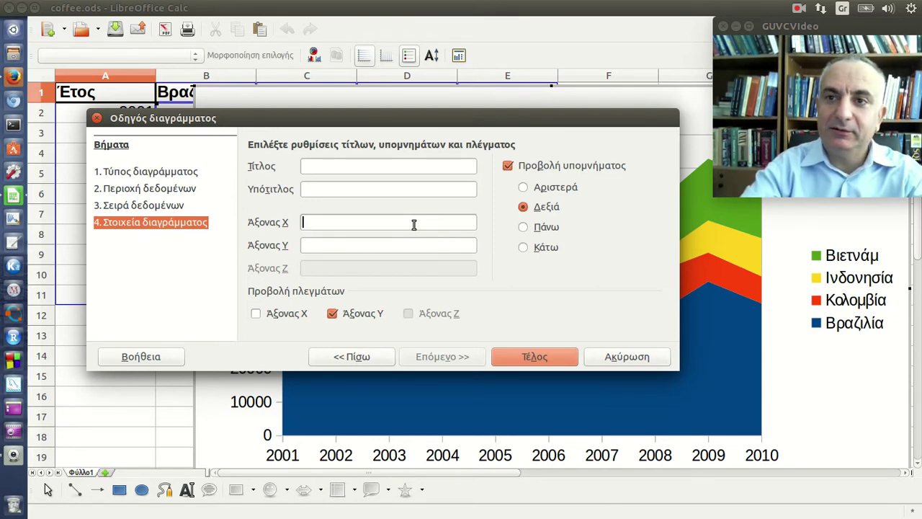
text(Έ)
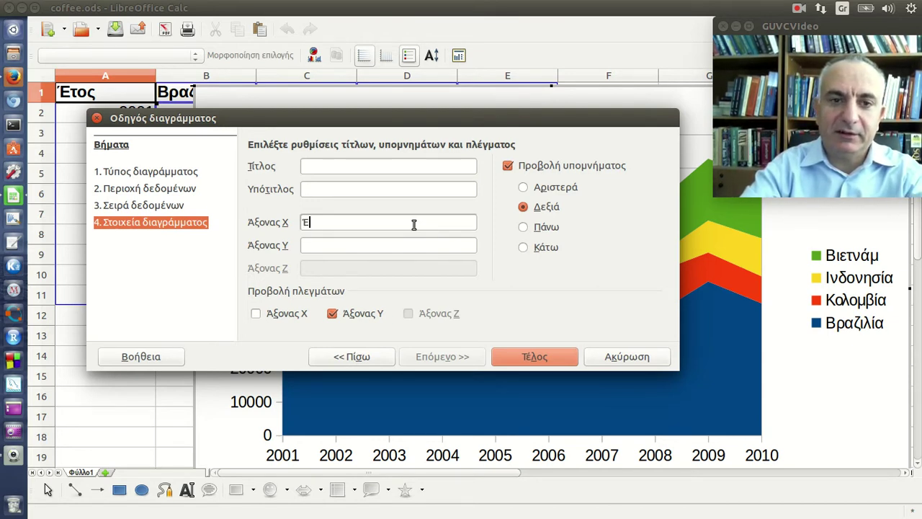
text(τος)
key(Tab)
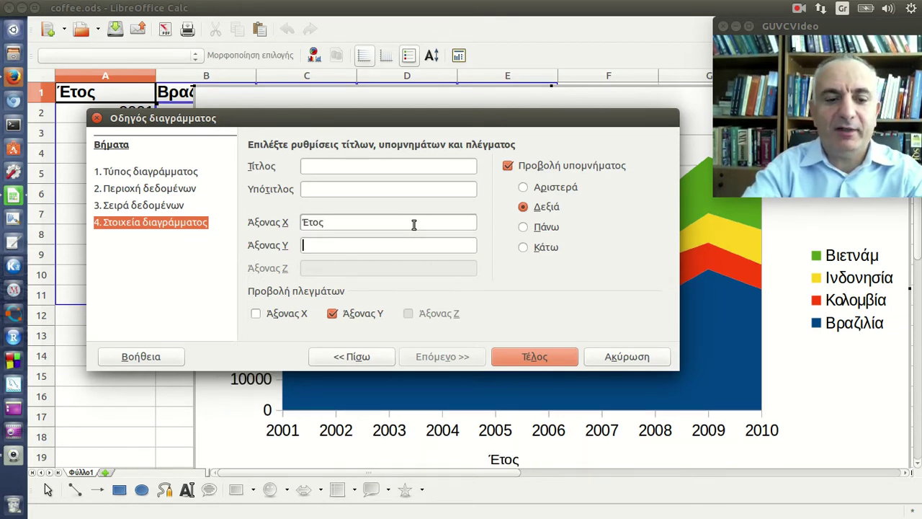
text(Χιλιά)
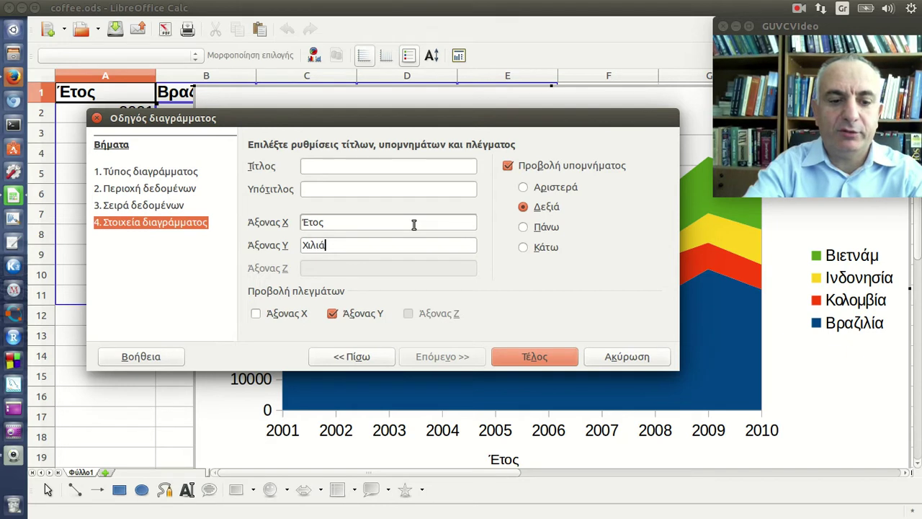
text(δεςσά)
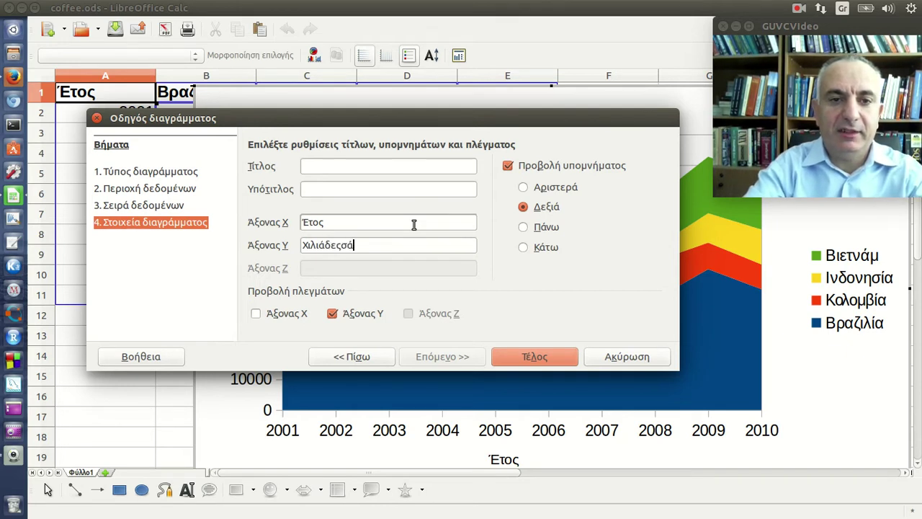
key(BackSpace)
key(BackSpace)
text( σάκο)
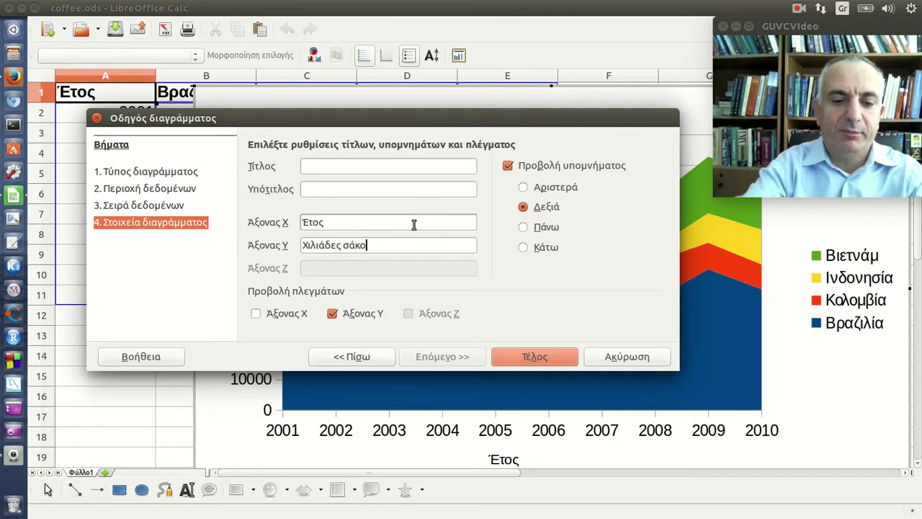
text(υς)
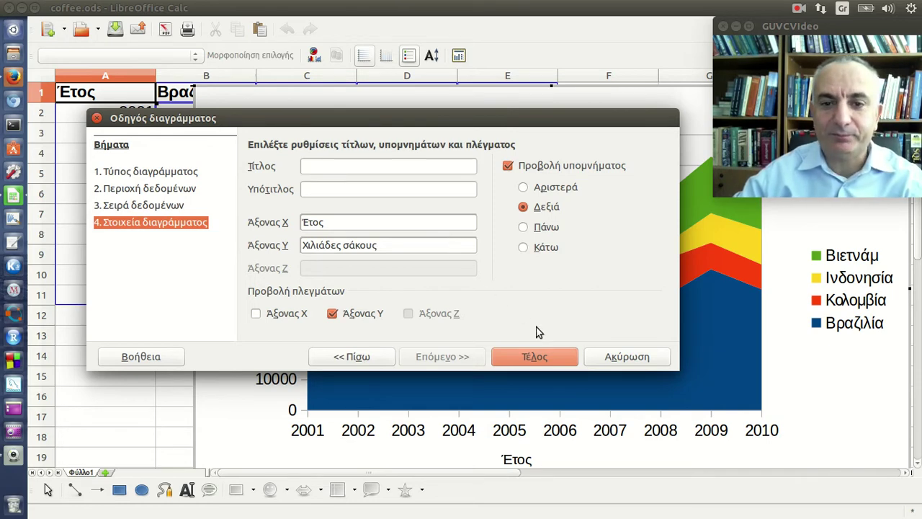
Step: Create the chart, then move it down below the column headings
click(544, 356)
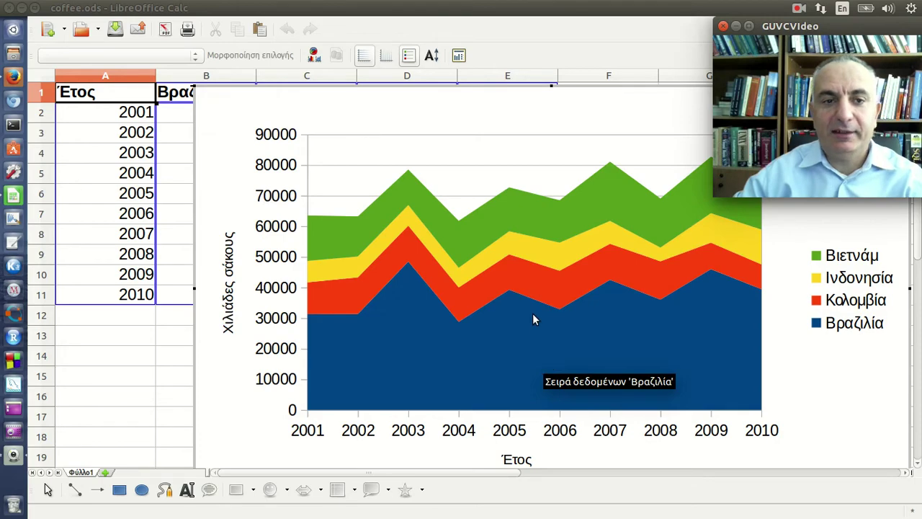
click(148, 365)
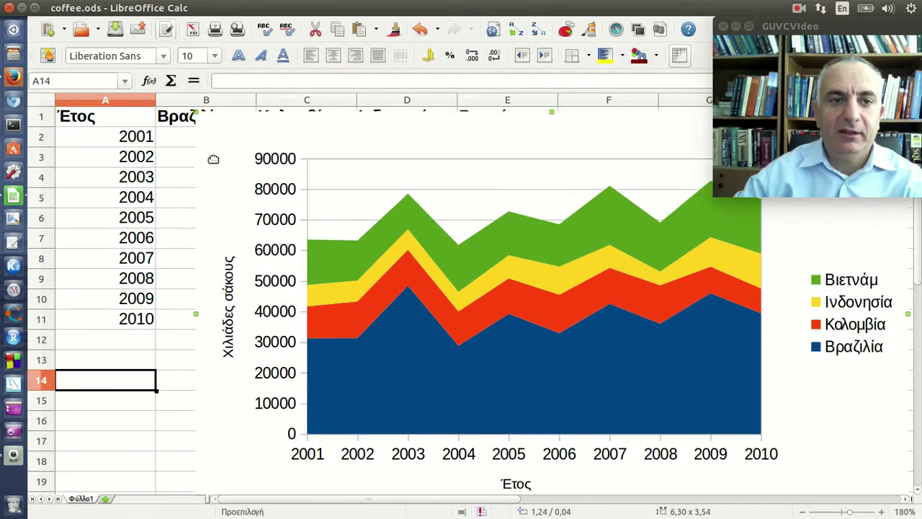
click(195, 116)
mouse_move(194, 115)
mouse_down()
mouse_move(320, 196)
mouse_move(268, 174)
mouse_up()
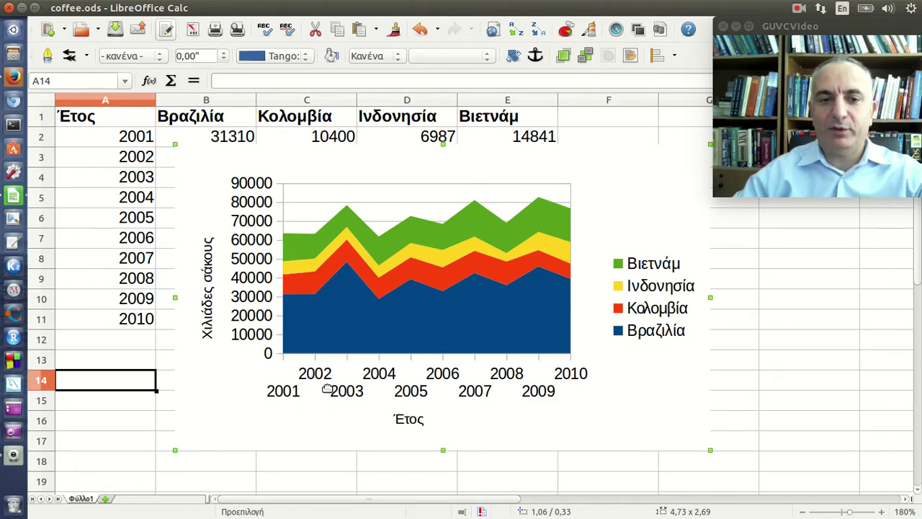
Step: Format the X axis so its year labels are rotated 45 degrees
double_click(383, 369)
right_click(394, 355)
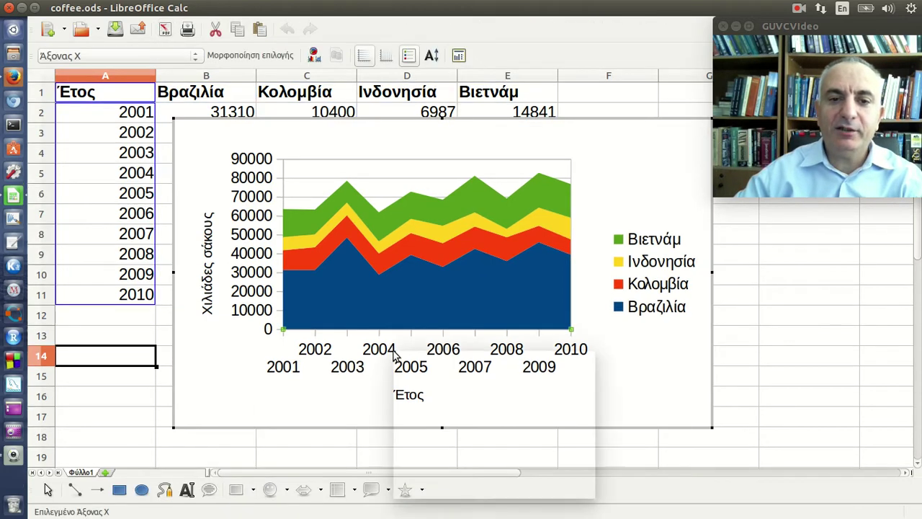
click(431, 363)
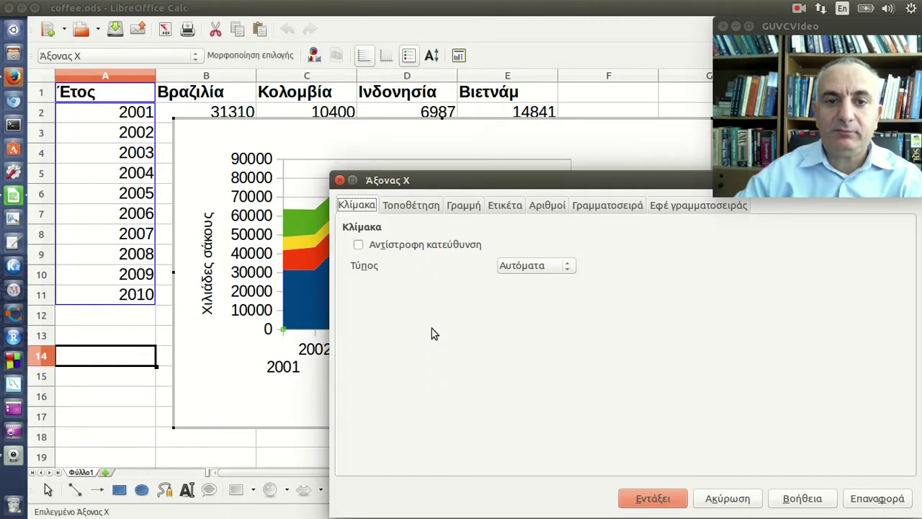
click(504, 205)
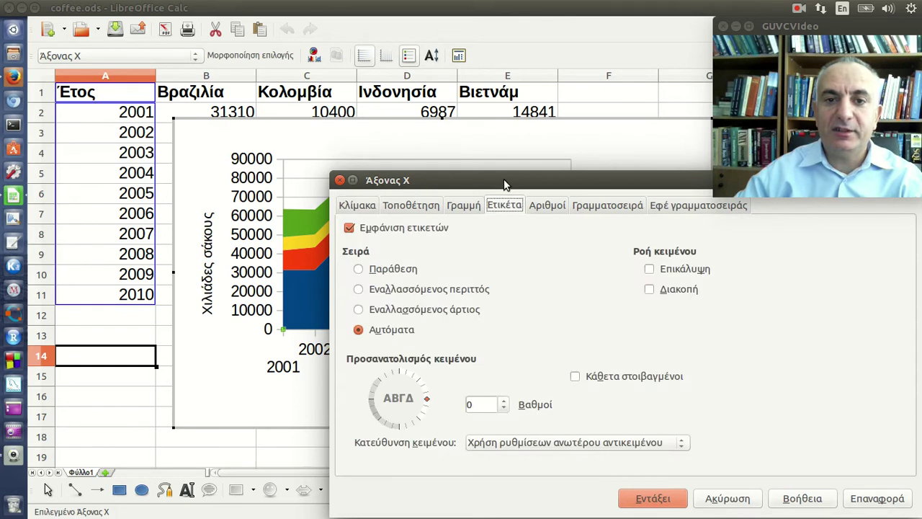
drag(504, 179, 414, 149)
click(334, 347)
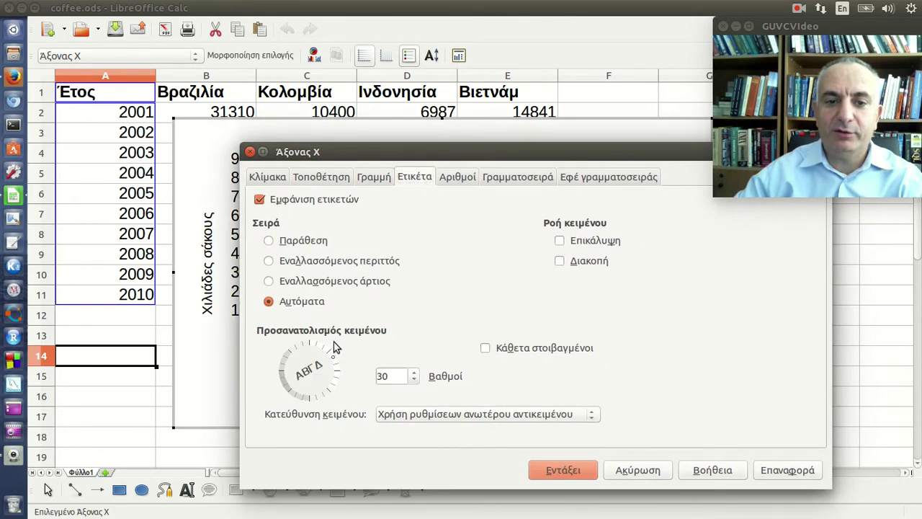
click(329, 351)
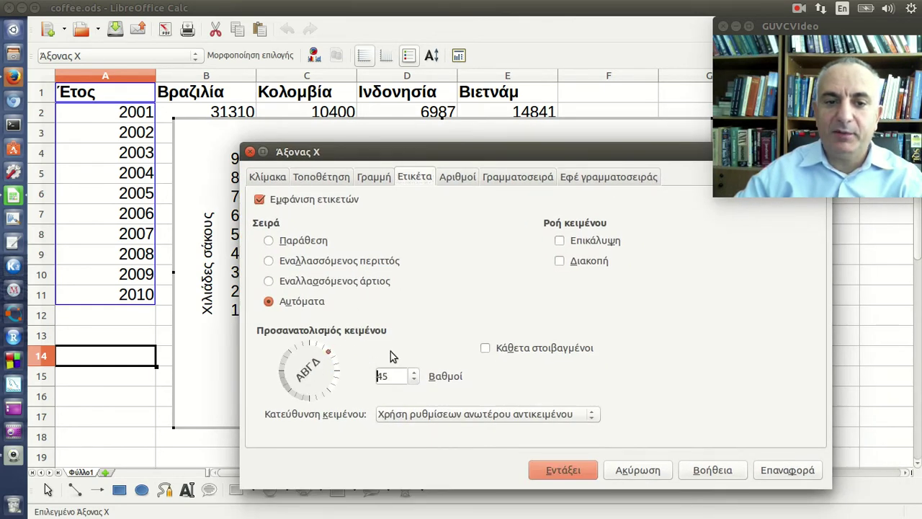
click(572, 468)
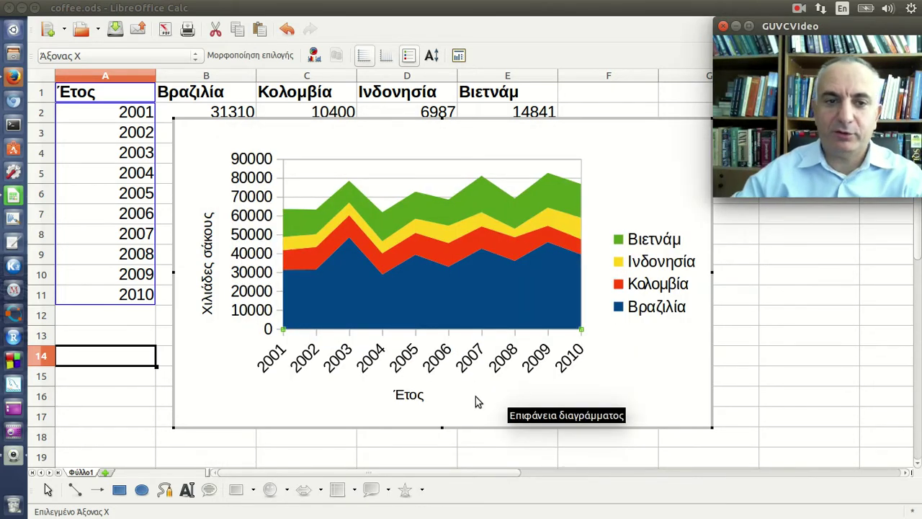
Step: Drag the legend into the plot's upper right, undoing and retrying until it sits well
click(670, 276)
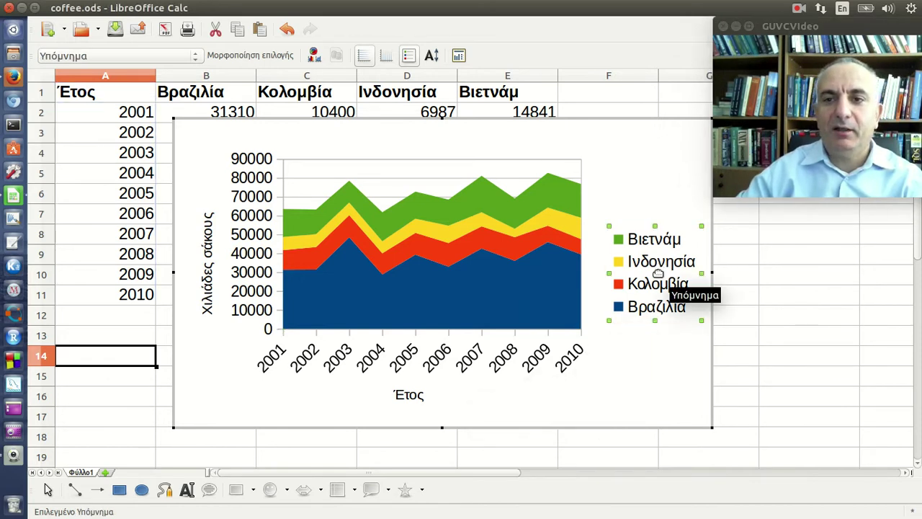
drag(659, 265, 654, 211)
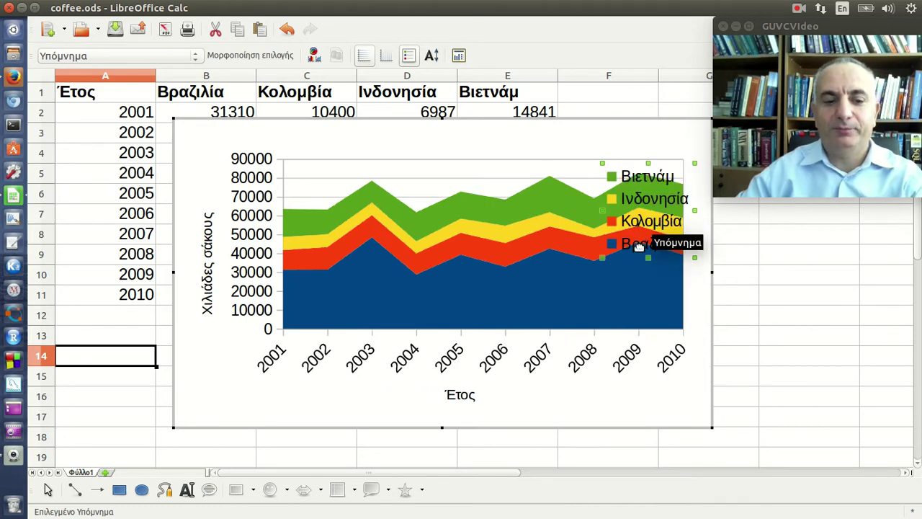
key(ctrl+z)
mouse_move(655, 284)
mouse_down()
mouse_move(662, 242)
mouse_move(654, 221)
mouse_up()
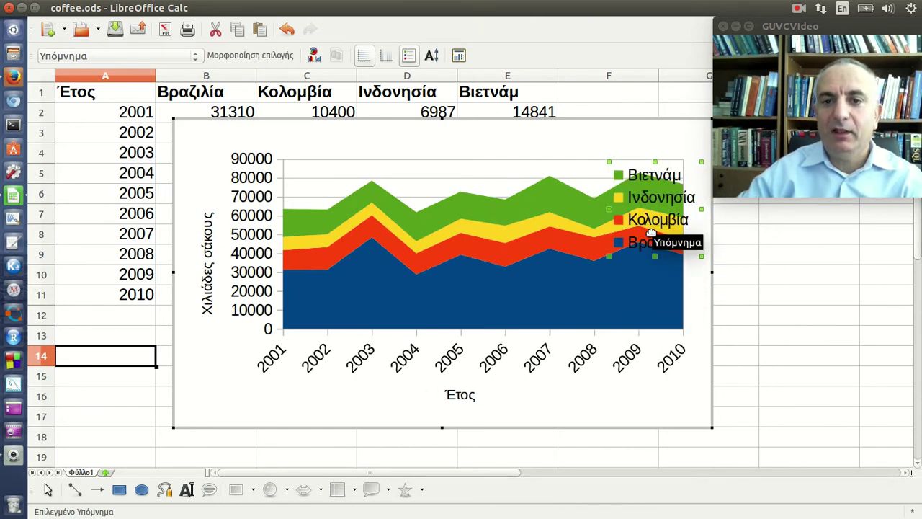
click(634, 302)
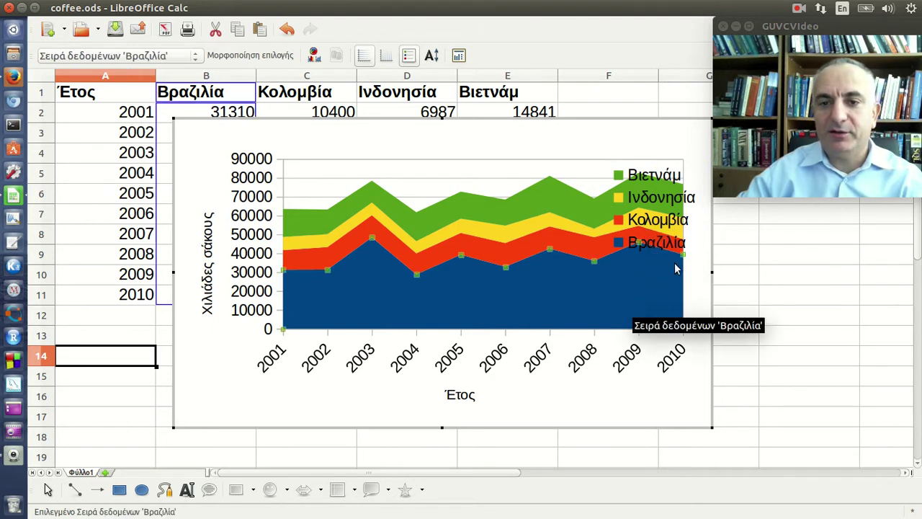
click(695, 318)
click(680, 319)
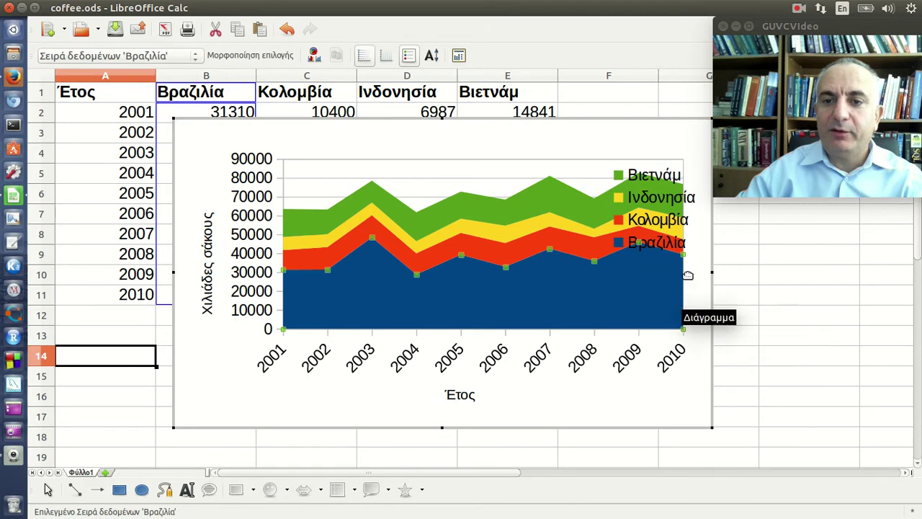
key(ctrl+z)
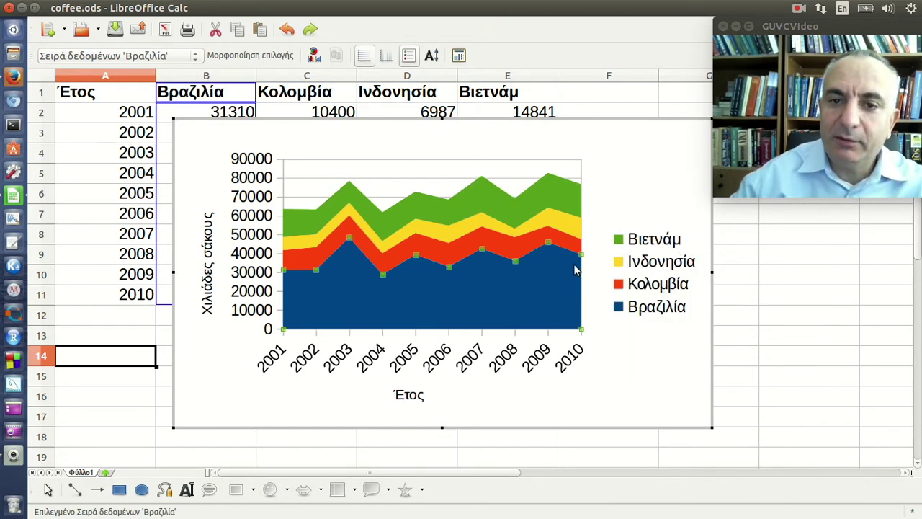
click(618, 261)
drag(643, 254, 637, 198)
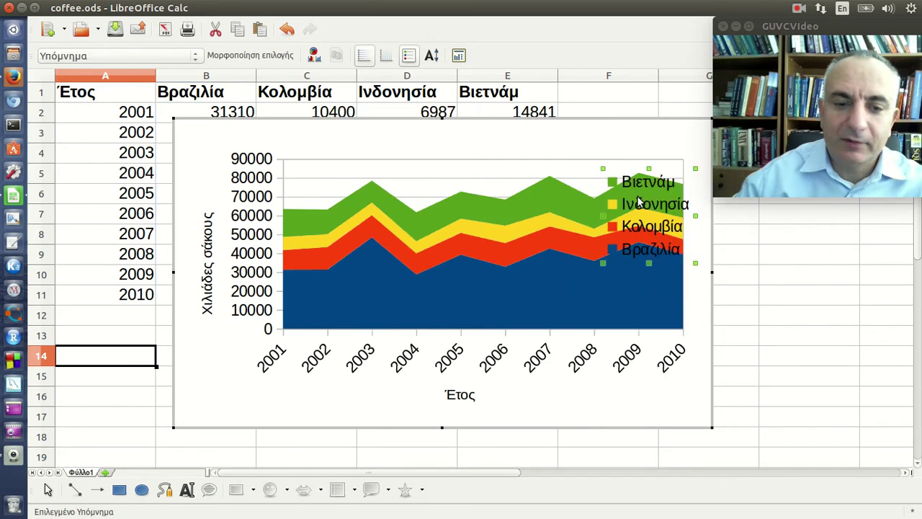
key(ctrl+z)
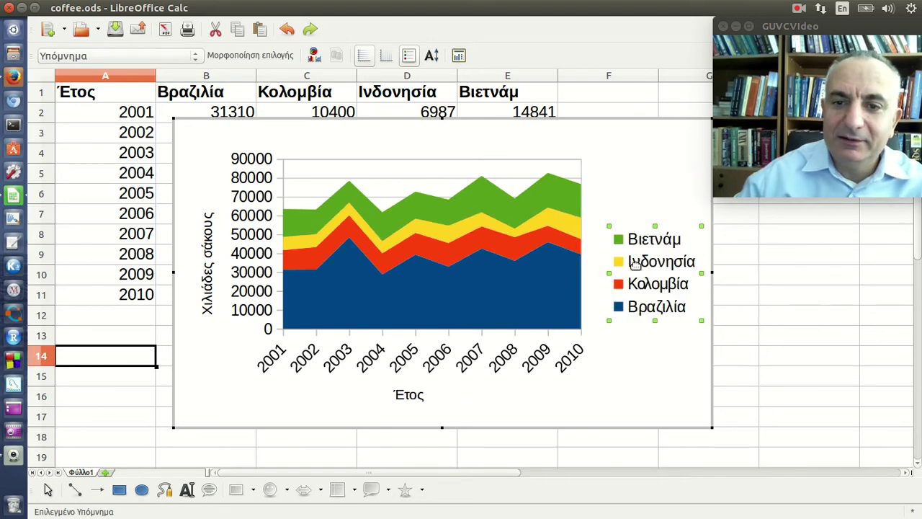
drag(637, 265, 643, 205)
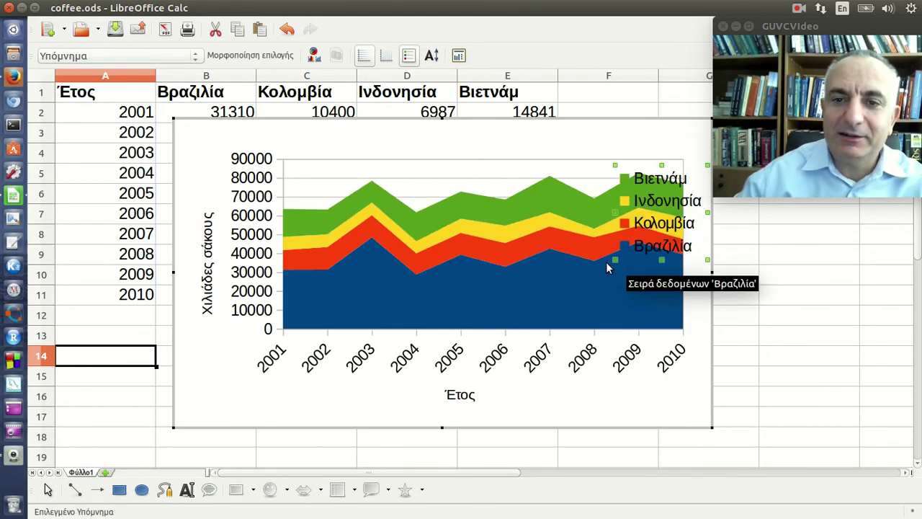
Step: Click through the chart's data areas and axes to find the Y axis
click(460, 307)
click(270, 311)
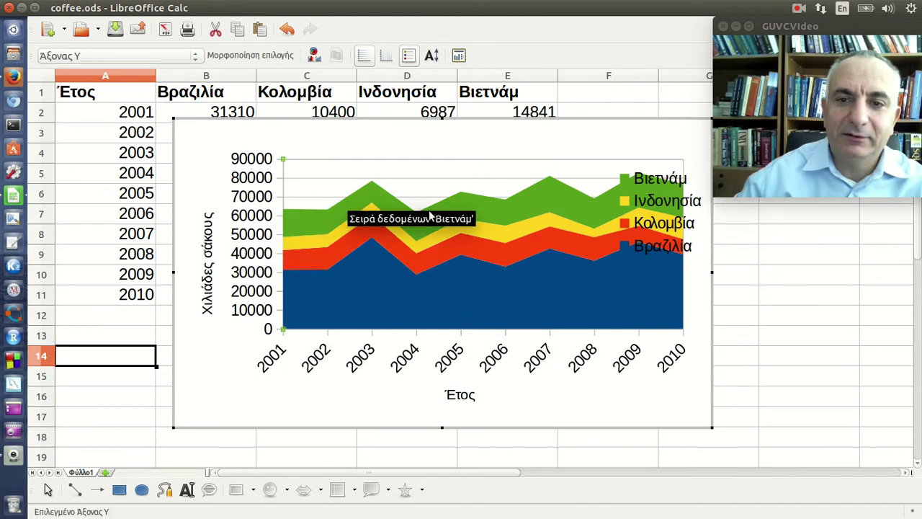
click(326, 225)
click(542, 374)
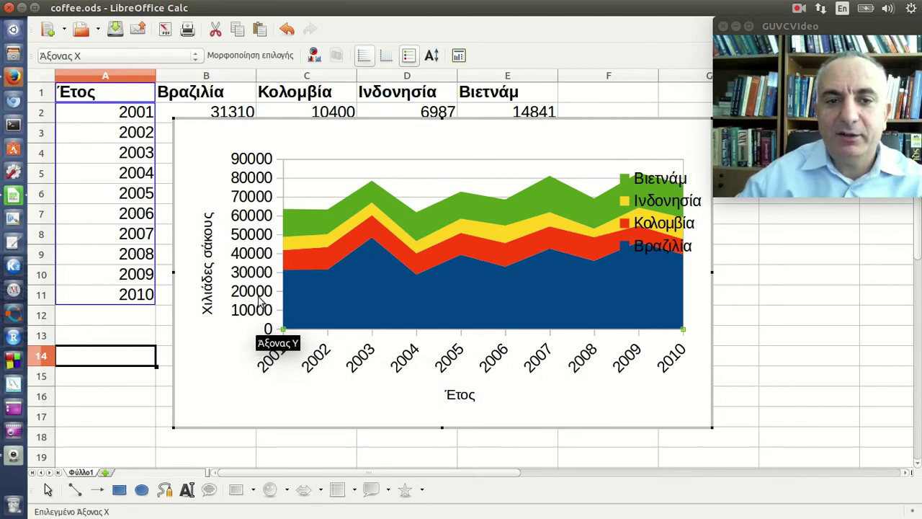
Step: Turn off automatic maximum and set the Y axis maximum to 100000
double_click(258, 251)
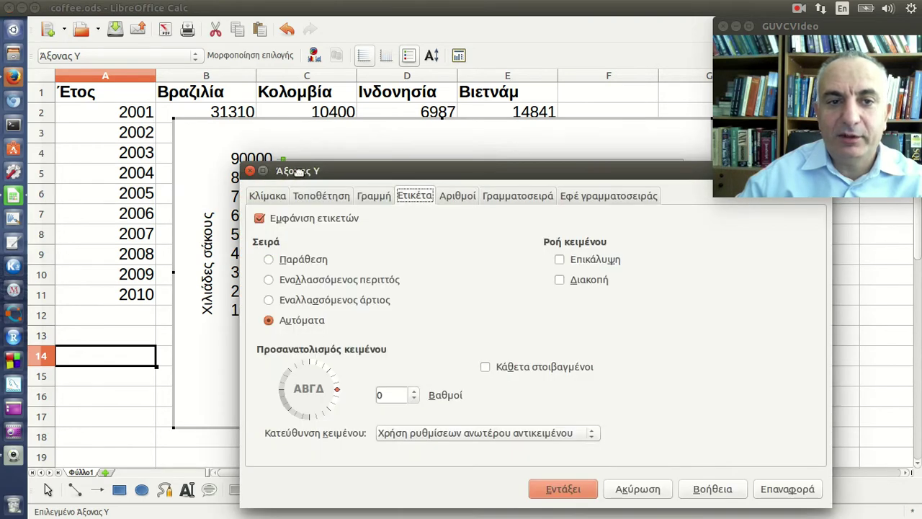
drag(292, 176, 409, 167)
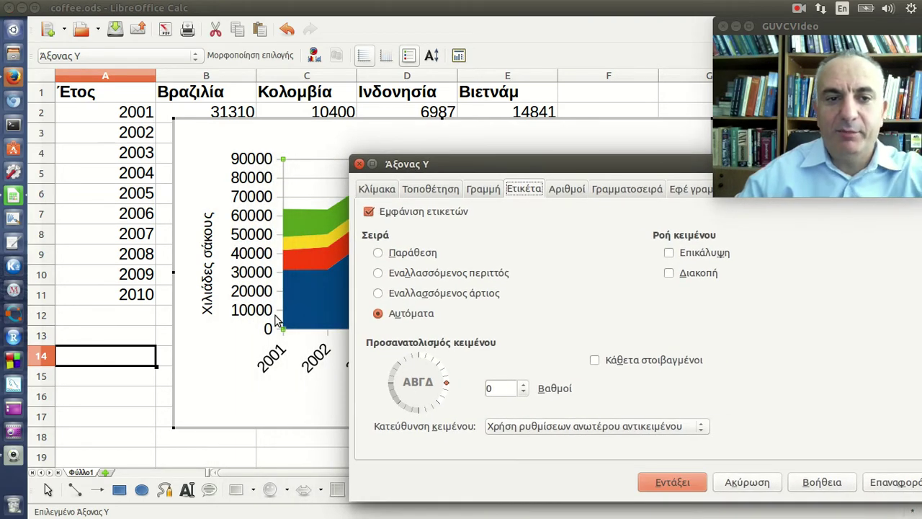
click(382, 193)
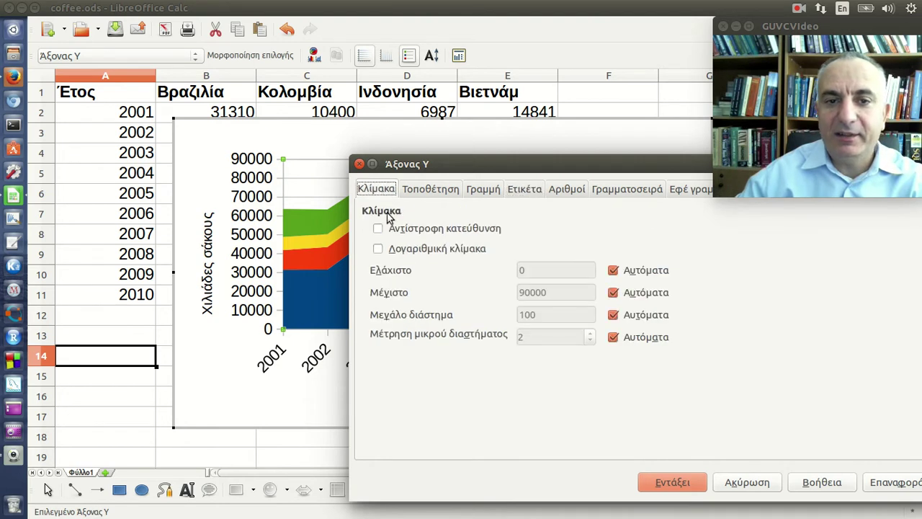
click(613, 292)
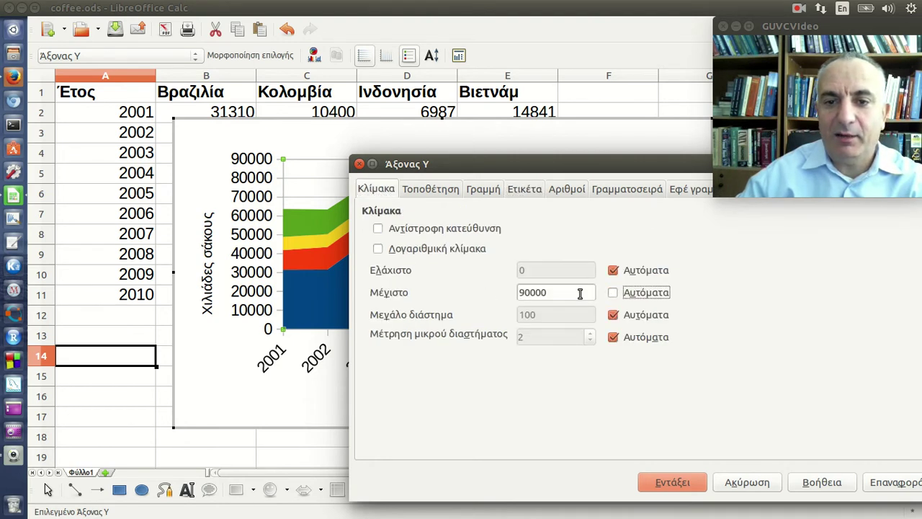
click(520, 292)
key(Delete)
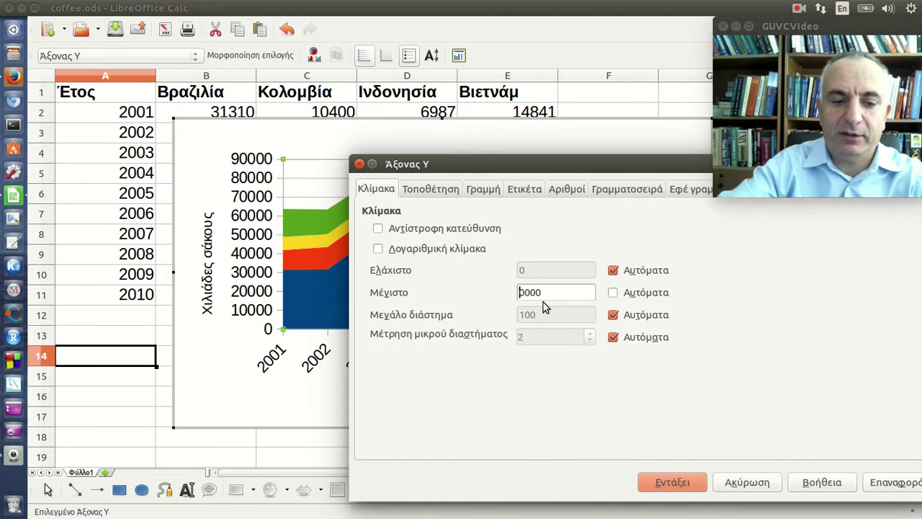
text(1)
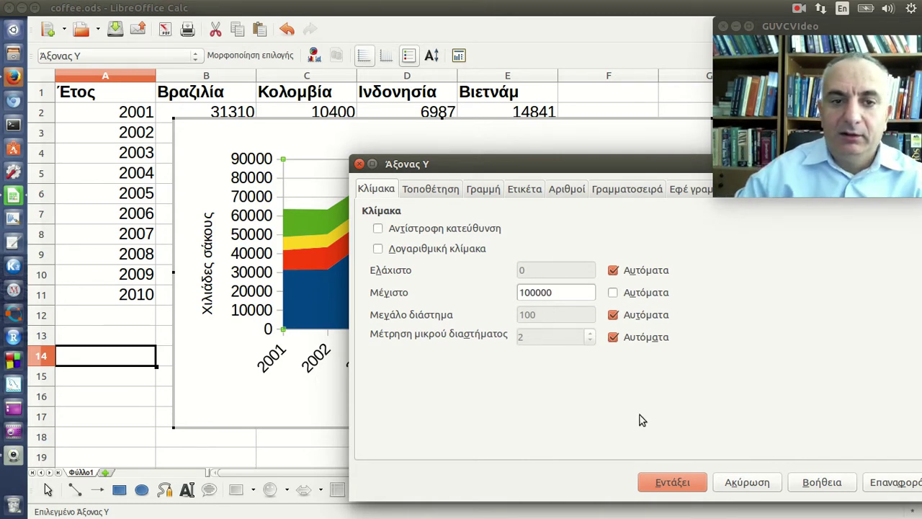
click(664, 479)
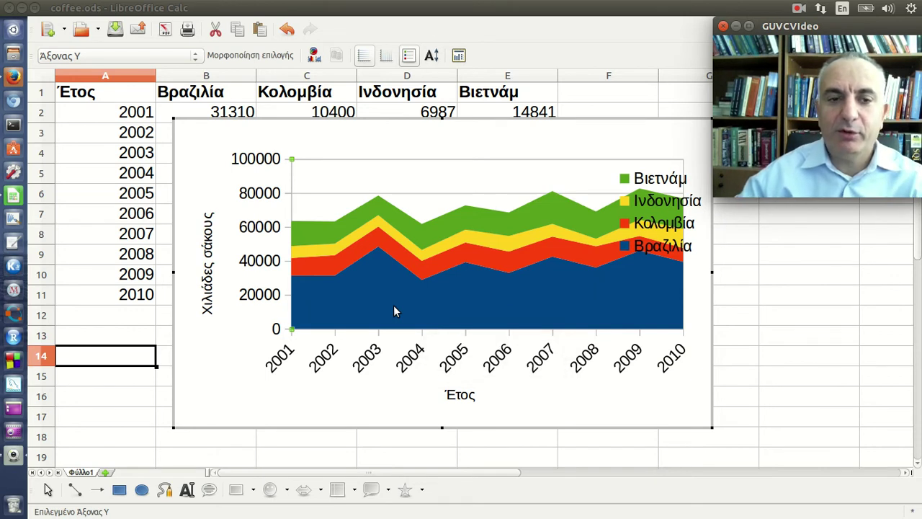
click(450, 394)
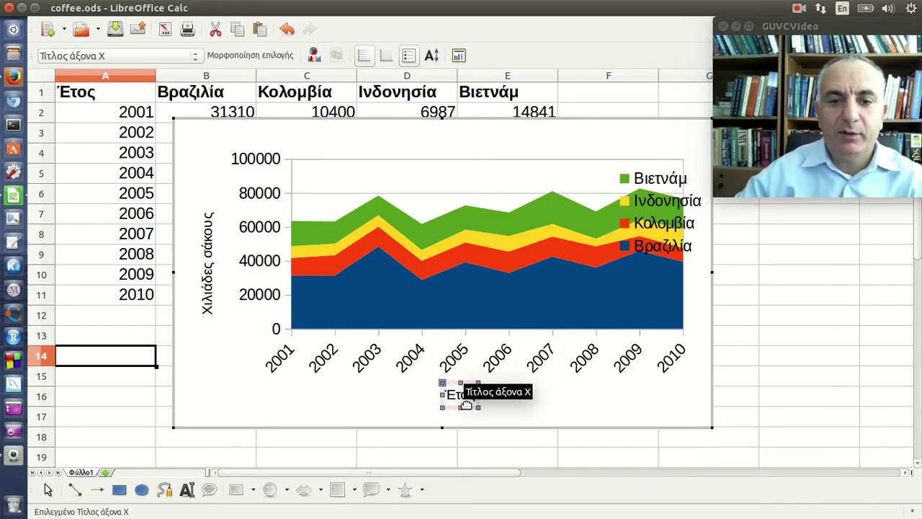
Step: Make the Έτος axis title bold at size 11
click(250, 57)
click(541, 188)
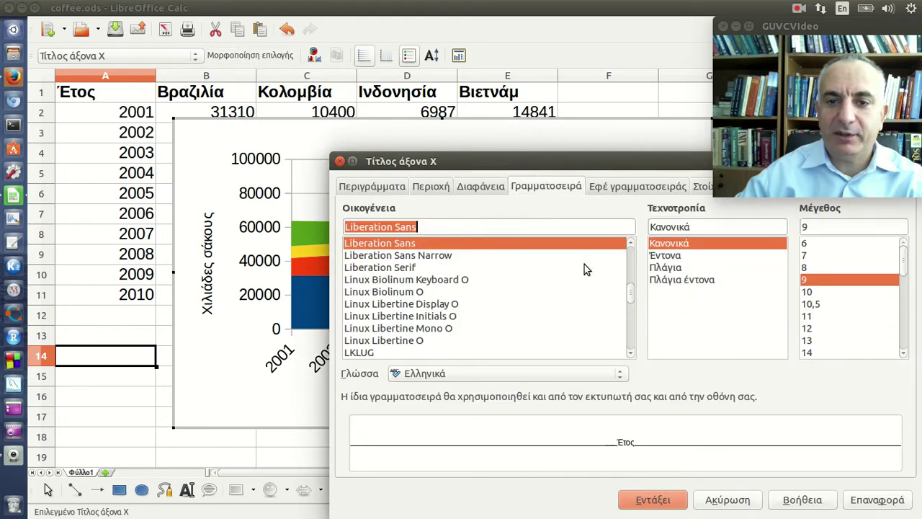
click(669, 256)
click(818, 317)
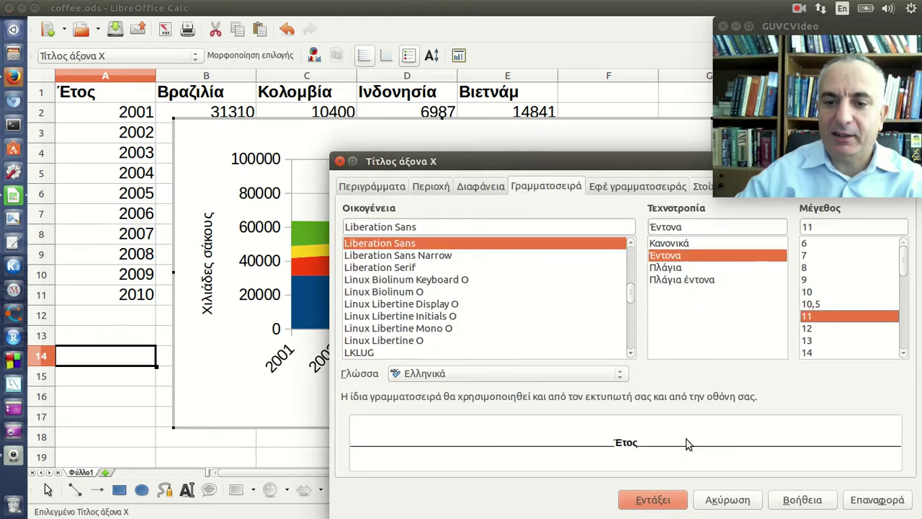
click(670, 504)
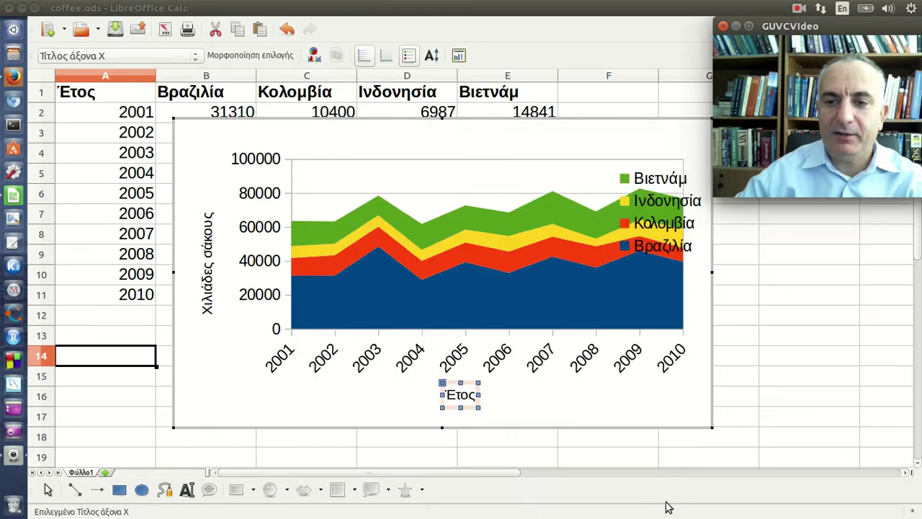
Step: Make the Χιλιάδες σάκους axis title bold at size 11
click(210, 250)
click(259, 57)
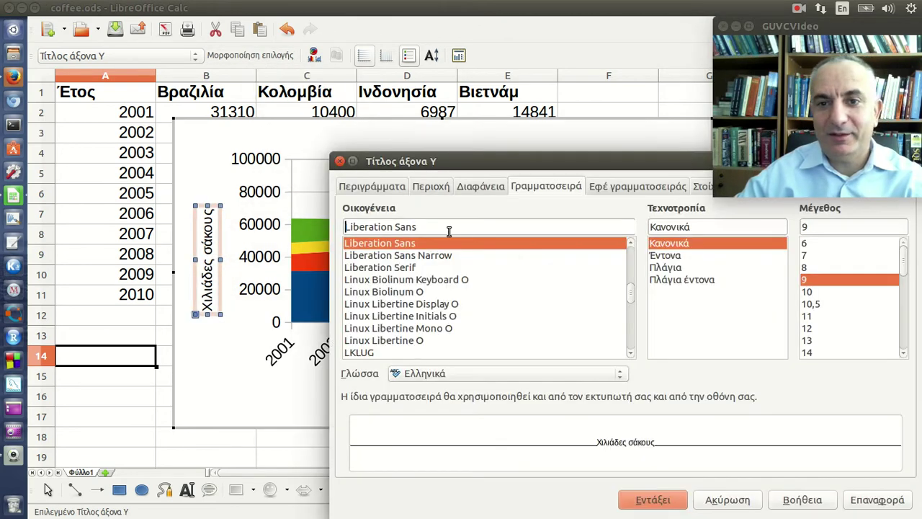
click(675, 256)
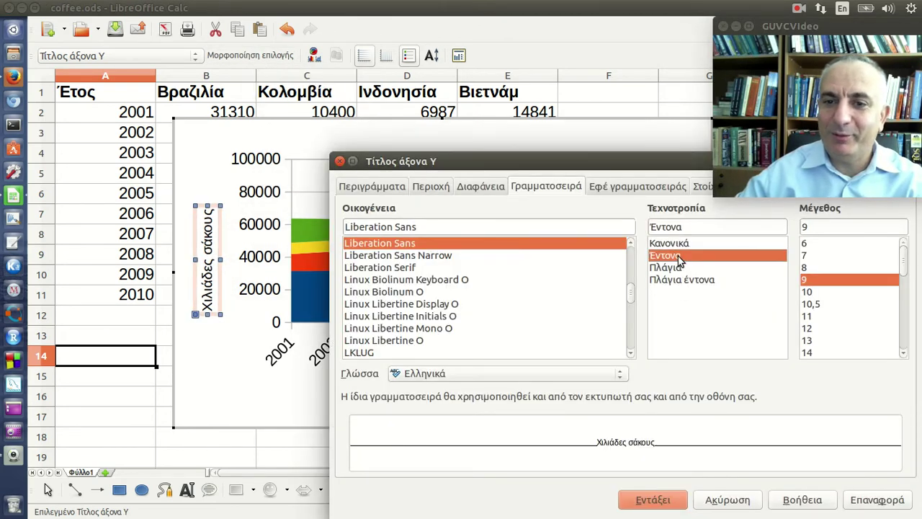
click(809, 316)
click(652, 499)
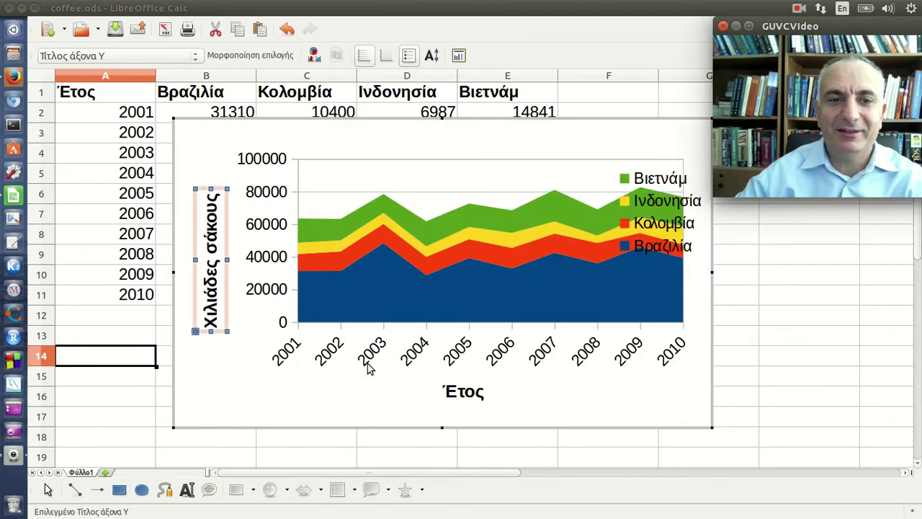
click(655, 320)
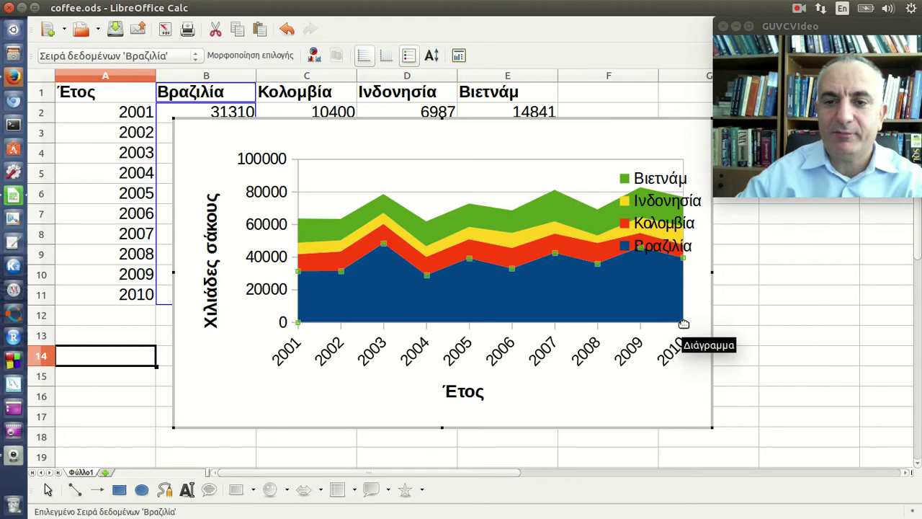
Step: Shift the plot area slightly left and down
click(683, 324)
drag(683, 324, 659, 330)
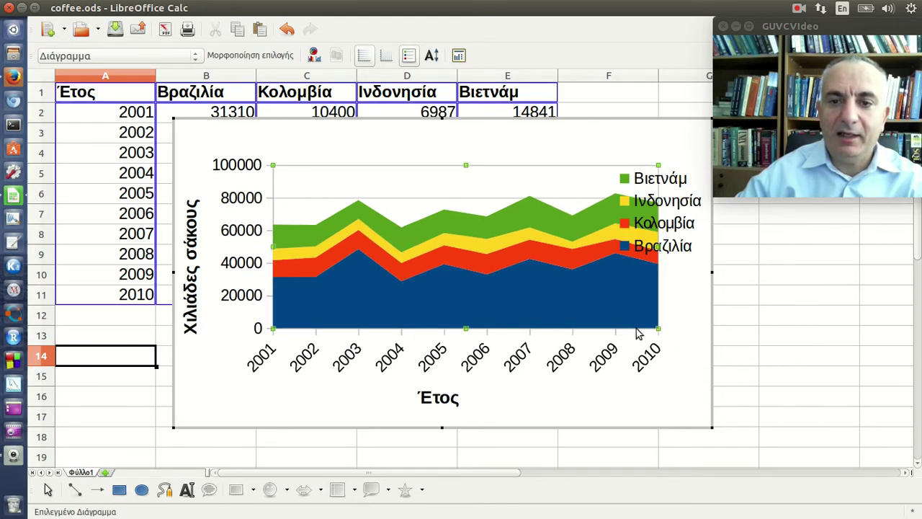
click(679, 281)
Step: Move the legend up to the chart's top-right corner
click(634, 304)
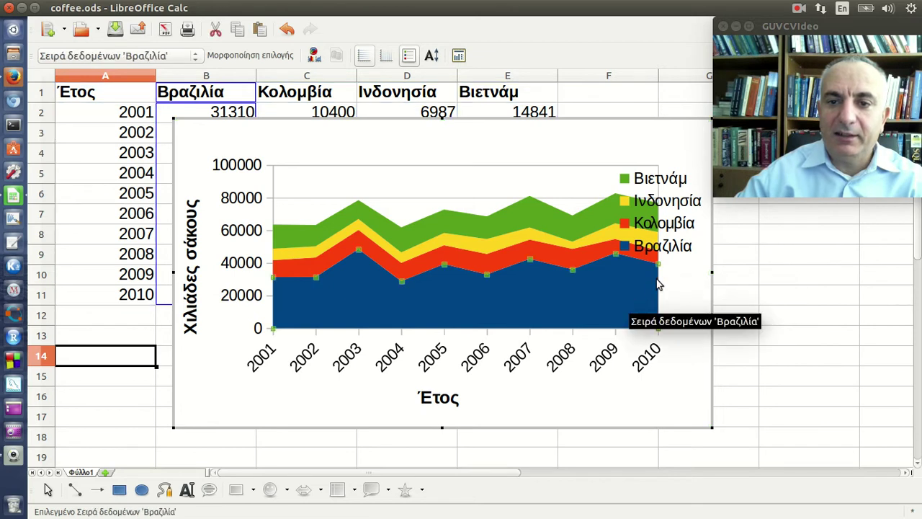
click(677, 304)
mouse_move(655, 213)
mouse_down()
mouse_move(643, 180)
mouse_move(647, 134)
mouse_up()
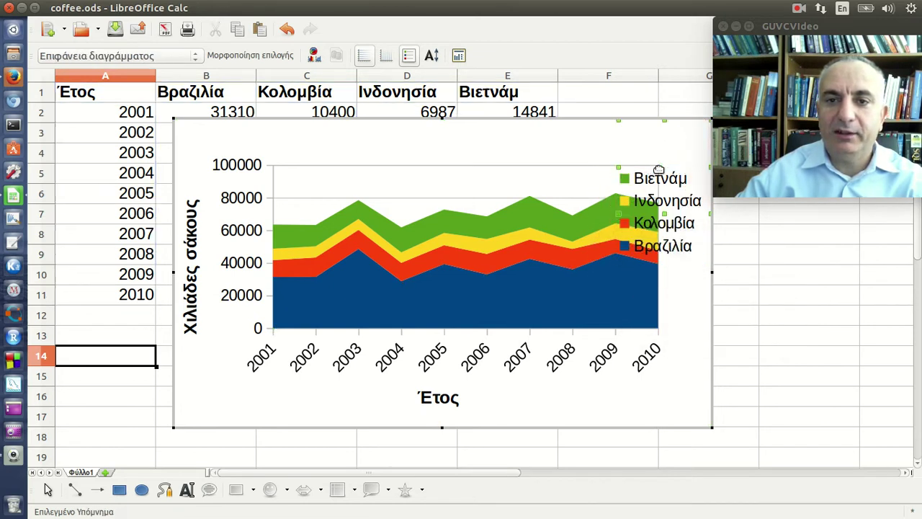
click(688, 272)
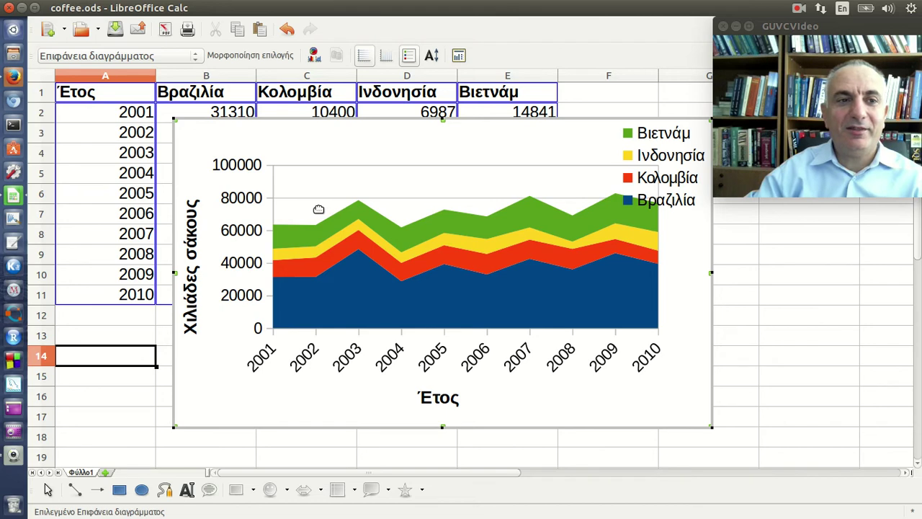
Step: Switch to Firefox and scroll the coffee course page up to its discussion topics
click(12, 82)
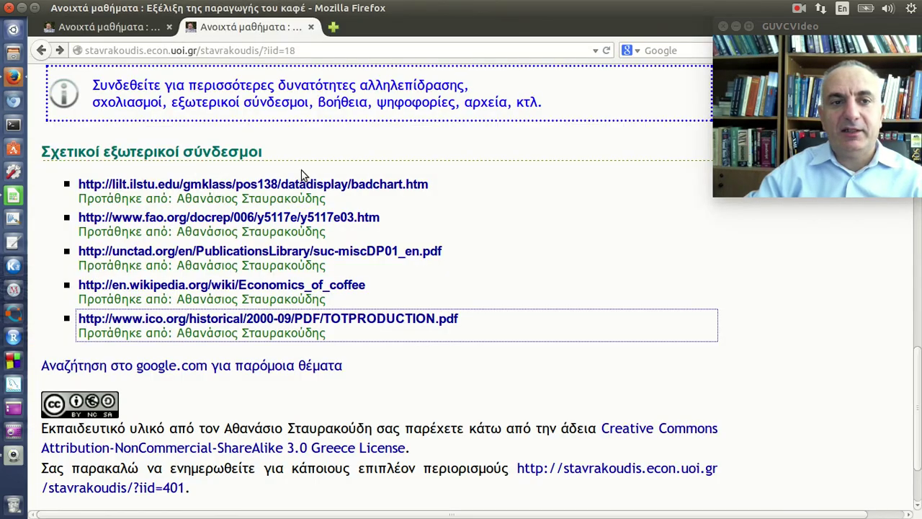
scroll(422, 167, up, 3)
scroll(424, 168, up, 1)
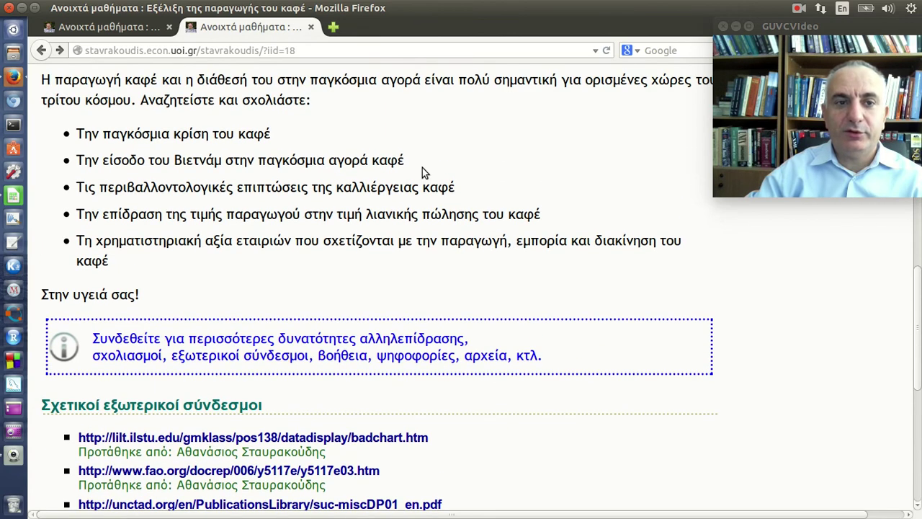